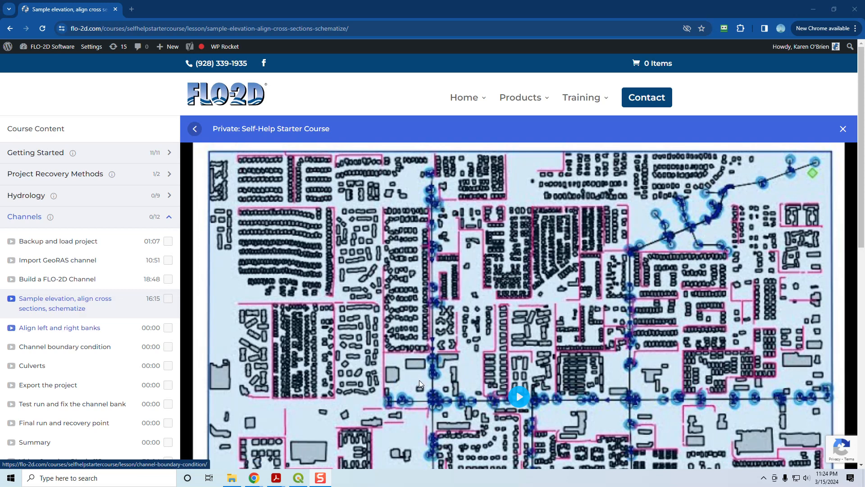
- Switch to QGIS and hide the External Layers group so the satellite imagery shows beneath the channel
{"action": "left_click", "coordinate": [299, 478]}
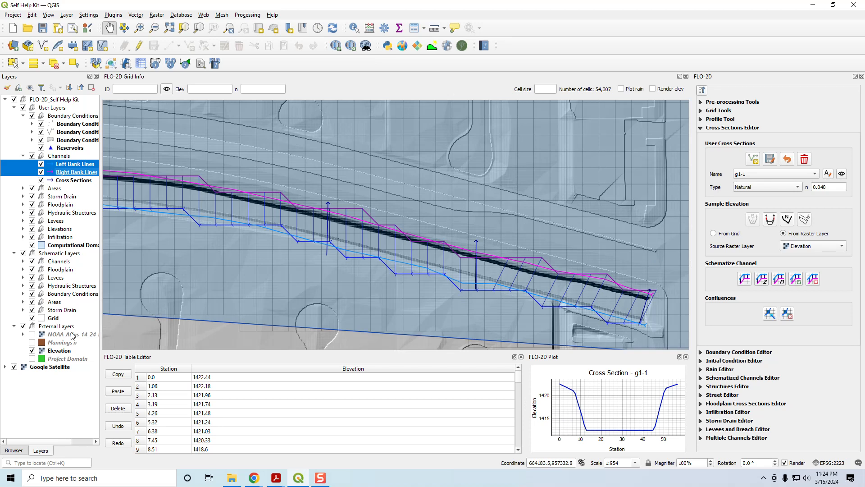
{"action": "left_click", "coordinate": [23, 326]}
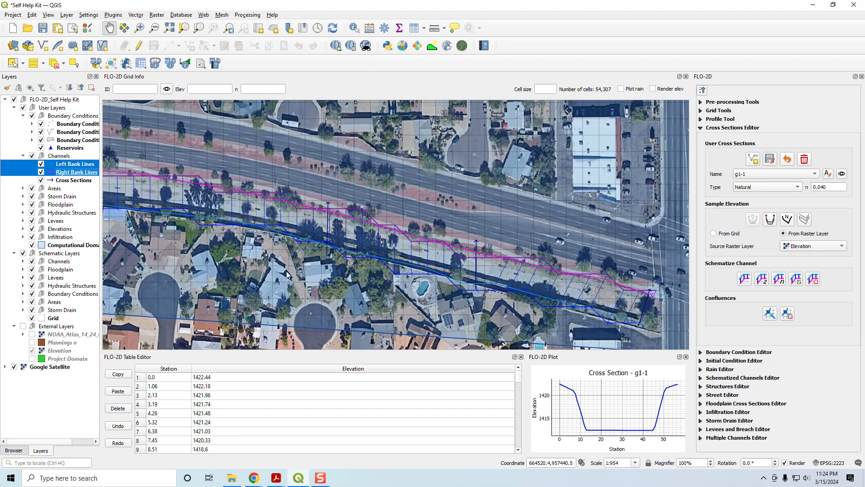
- Examine the left and right bank lines and schematized cross sections along the channel against the satellite imagery
{"action": "left_click_drag", "start_coordinate": [223, 231], "coordinate": [467, 281]}
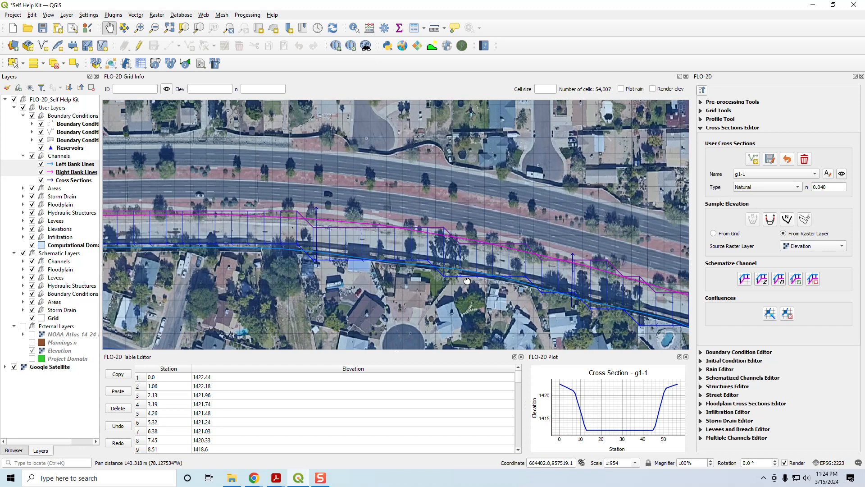
{"action": "scroll", "coordinate": [288, 285], "scroll_direction": "down", "scroll_amount": 1}
{"action": "left_click_drag", "start_coordinate": [167, 276], "coordinate": [404, 278]}
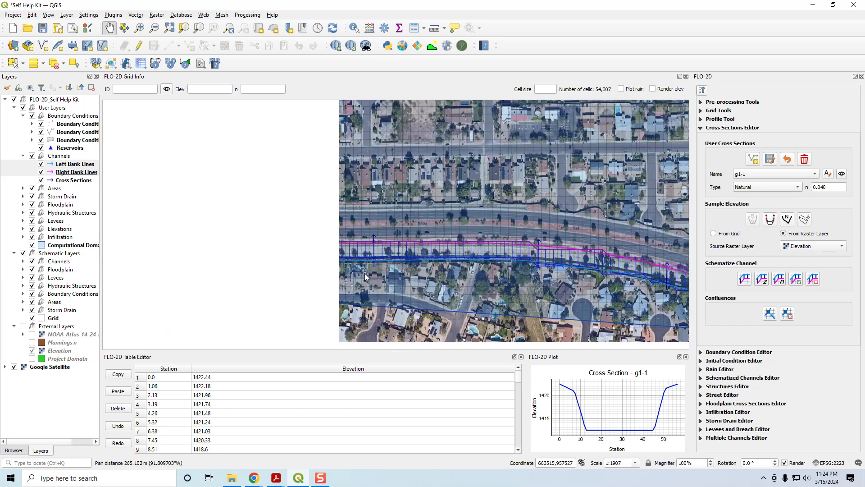
{"action": "left_click_drag", "start_coordinate": [233, 253], "coordinate": [451, 282]}
{"action": "scroll", "coordinate": [309, 253], "scroll_direction": "up", "scroll_amount": 1}
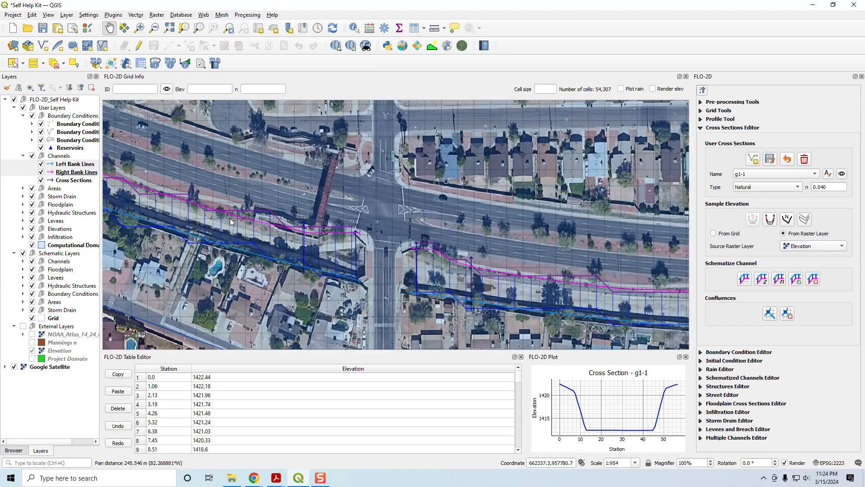
{"action": "scroll", "coordinate": [256, 238], "scroll_direction": "down", "scroll_amount": 1}
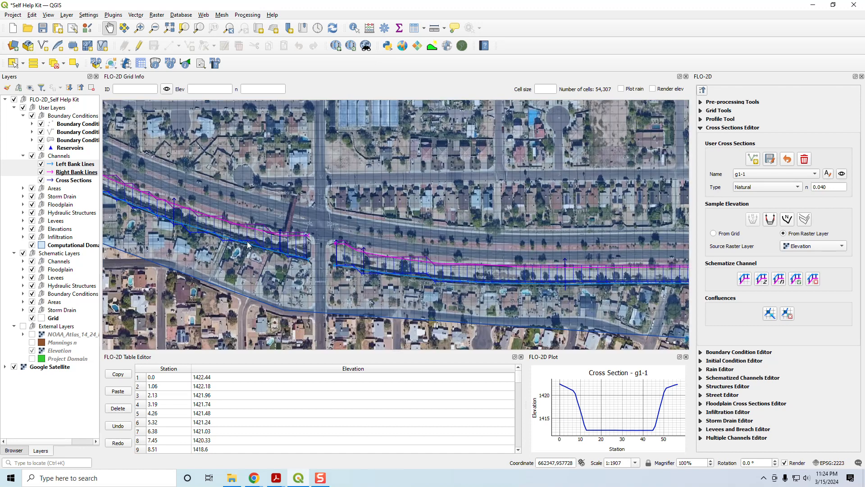
{"action": "left_click_drag", "start_coordinate": [248, 234], "coordinate": [592, 297]}
{"action": "left_click_drag", "start_coordinate": [244, 178], "coordinate": [359, 303]}
{"action": "left_click_drag", "start_coordinate": [238, 223], "coordinate": [433, 319]}
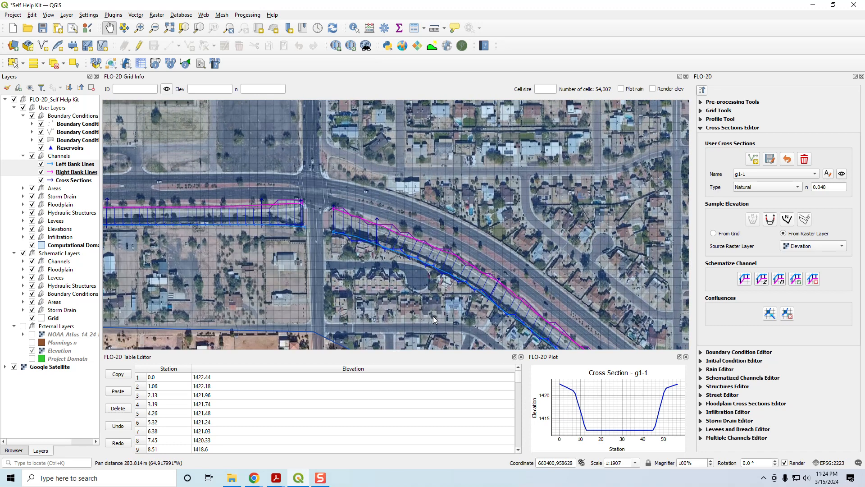
{"action": "left_click_drag", "start_coordinate": [520, 335], "coordinate": [234, 209]}
{"action": "left_click_drag", "start_coordinate": [551, 312], "coordinate": [328, 145]}
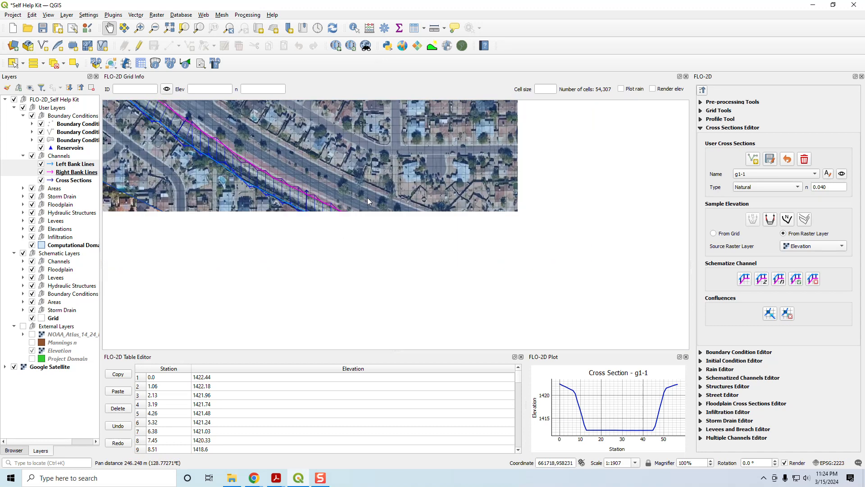
{"action": "left_click_drag", "start_coordinate": [533, 297], "coordinate": [217, 193]}
{"action": "left_click_drag", "start_coordinate": [512, 246], "coordinate": [461, 319]}
{"action": "scroll", "coordinate": [527, 297], "scroll_direction": "up", "scroll_amount": 1}
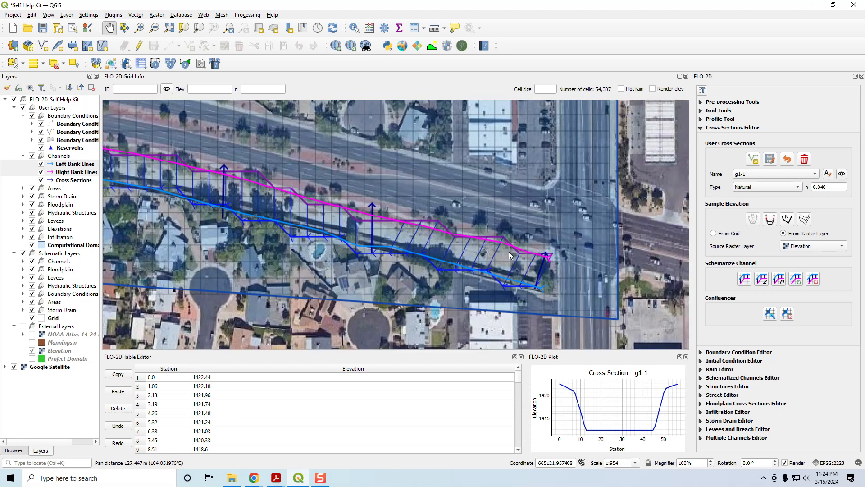
{"action": "left_click_drag", "start_coordinate": [509, 294], "coordinate": [497, 247]}
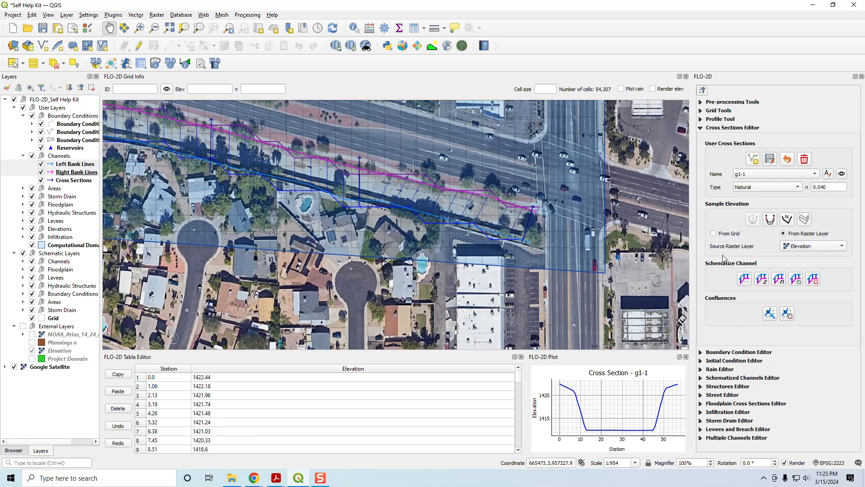
- Enable editing on the Left Bank Lines and Right Bank Lines layers together and activate the Vertex tool
{"action": "left_click", "coordinate": [77, 165]}
{"action": "left_click", "coordinate": [76, 172], "text": "shift"}
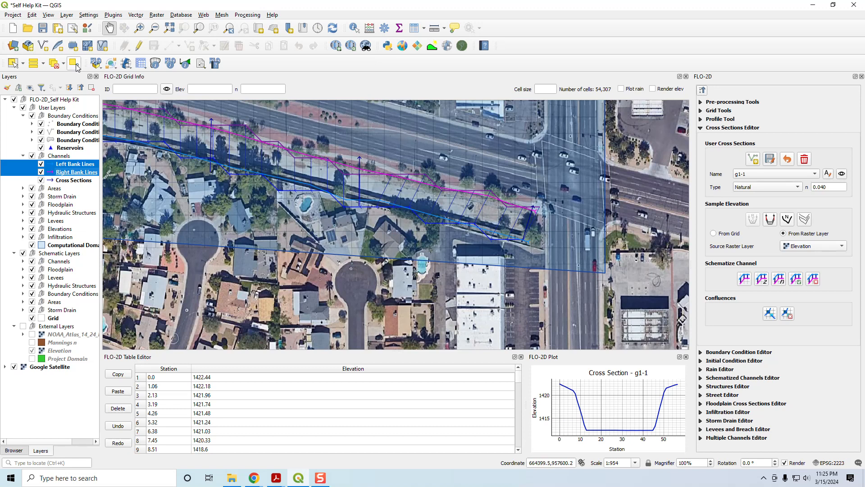
{"action": "left_click", "coordinate": [140, 45]}
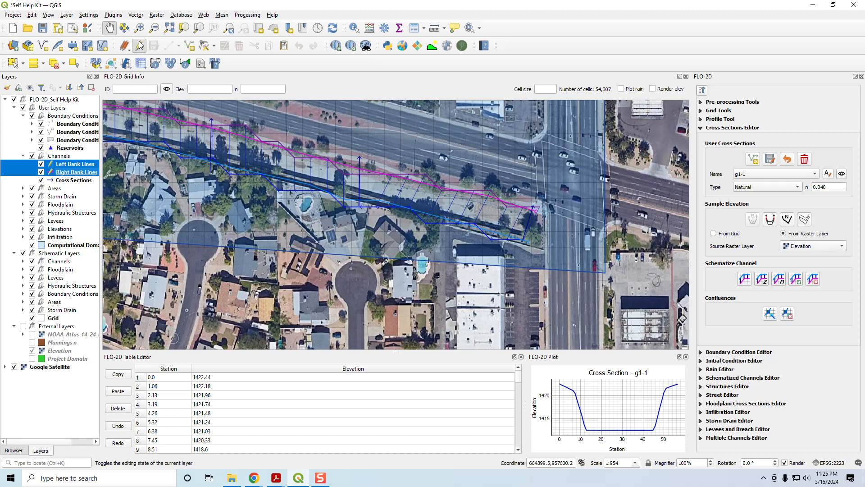
{"action": "left_click", "coordinate": [205, 46]}
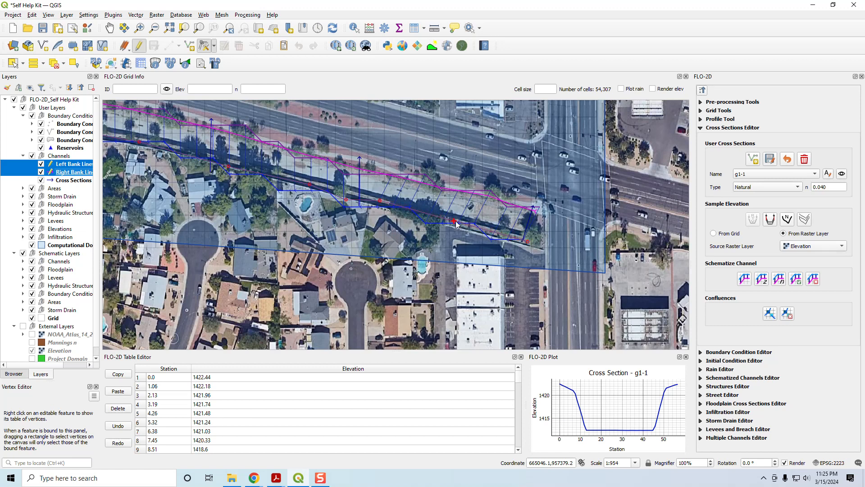
- Adjust the bank line vertices beside the first cross section upstream of the channel's east end, then re-schematize the channel, overwriting existing segments
{"action": "left_click", "coordinate": [346, 203]}
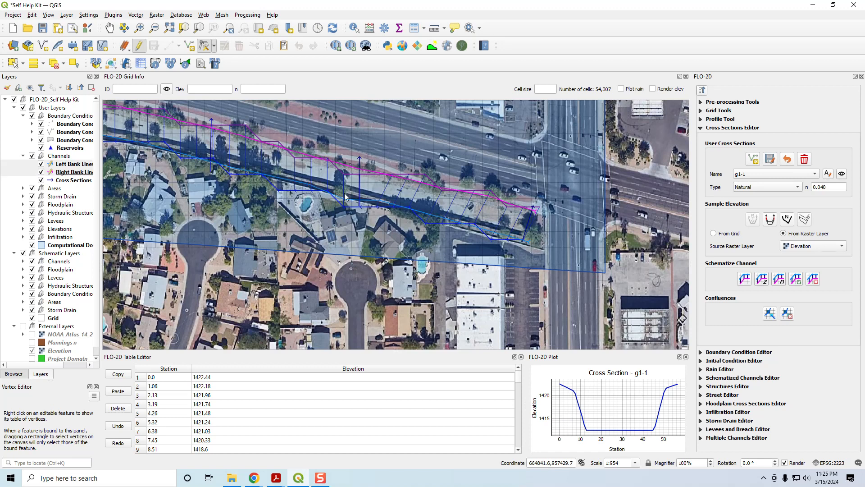
{"action": "left_click", "coordinate": [346, 171]}
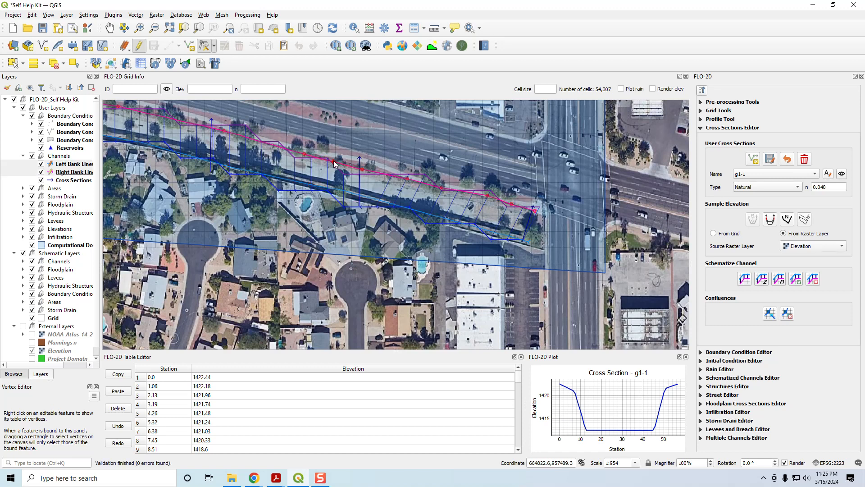
{"action": "left_click", "coordinate": [342, 163]}
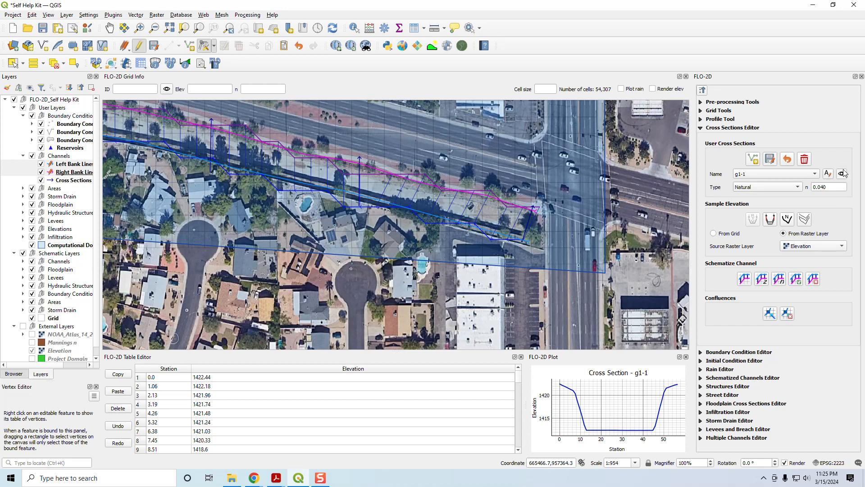
{"action": "left_click", "coordinate": [744, 280]}
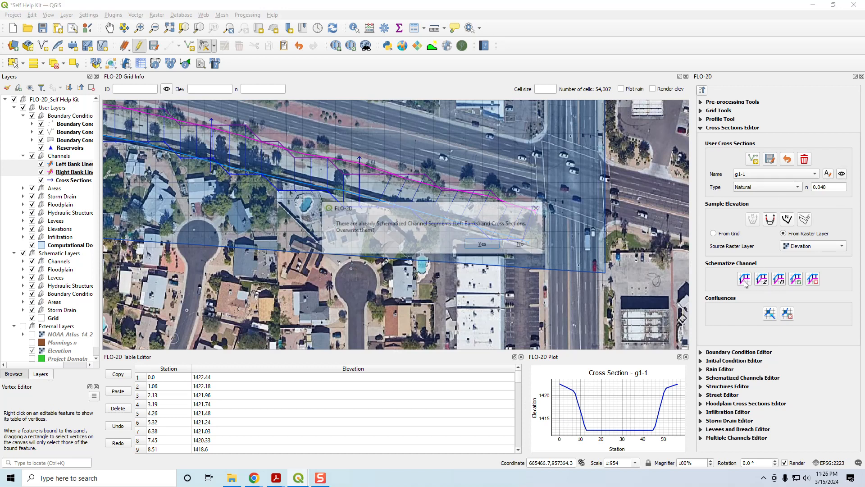
{"action": "key", "text": "Return"}
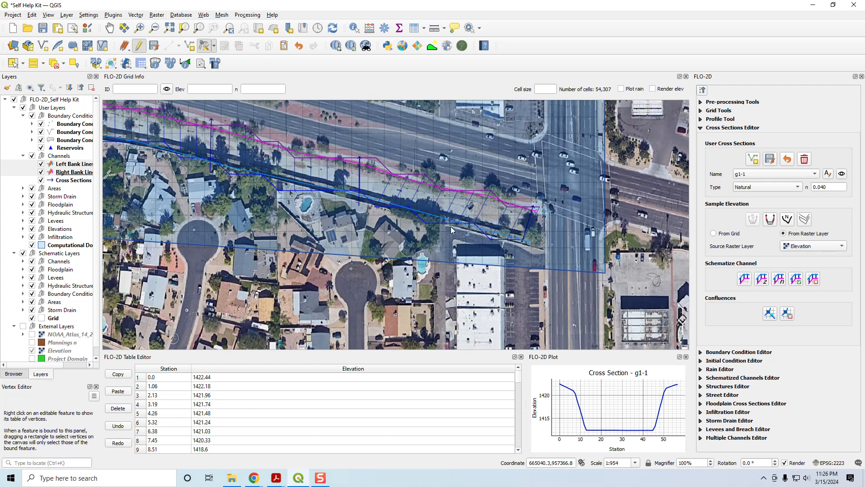
- Refine the right bank vertex just east of that cross section, re-schematizing the channel with overwrite after each adjustment
{"action": "left_click", "coordinate": [383, 171]}
{"action": "left_click", "coordinate": [377, 163]}
{"action": "left_click", "coordinate": [745, 279]}
{"action": "key", "text": "Return"}
{"action": "left_click", "coordinate": [377, 164]}
{"action": "left_click", "coordinate": [378, 168]}
{"action": "left_click", "coordinate": [743, 279]}
{"action": "key", "text": "Return"}
- Move the left bank vertex between the next two upstream cross sections slightly east and re-schematize the channel, overwriting existing segments
{"action": "scroll", "coordinate": [358, 207], "scroll_direction": "up", "scroll_amount": 1}
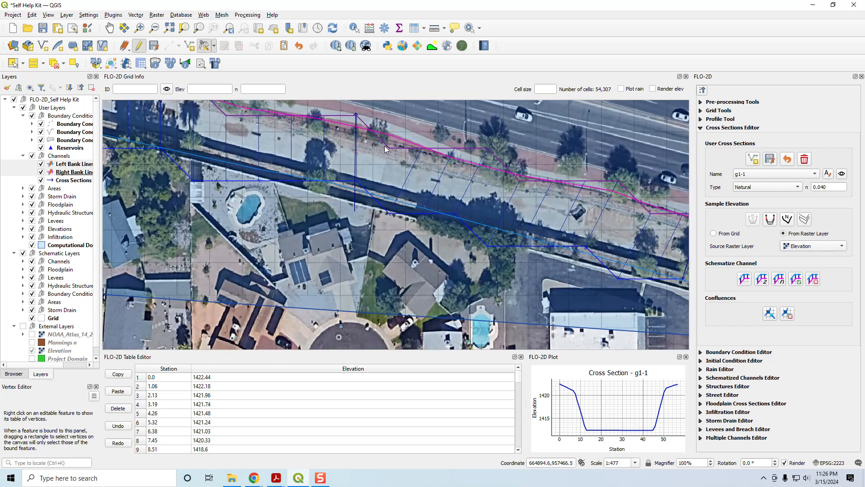
{"action": "scroll", "coordinate": [399, 150], "scroll_direction": "down", "scroll_amount": 1}
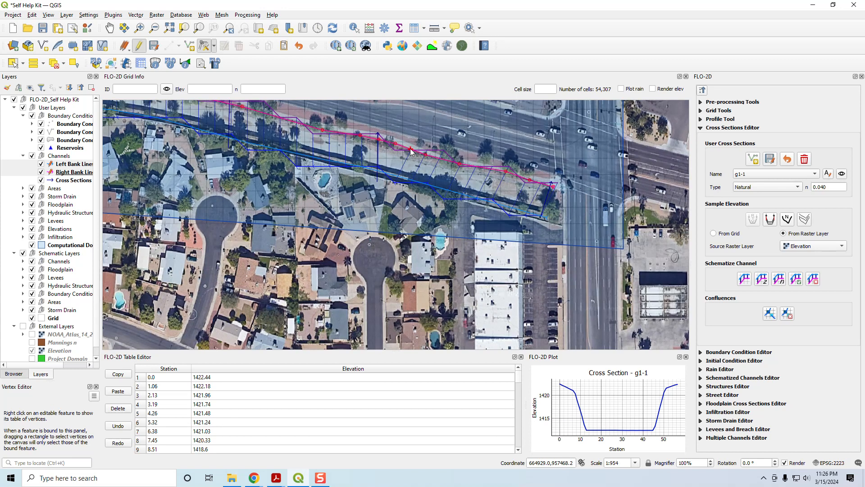
{"action": "left_click_drag", "start_coordinate": [348, 207], "coordinate": [468, 251]}
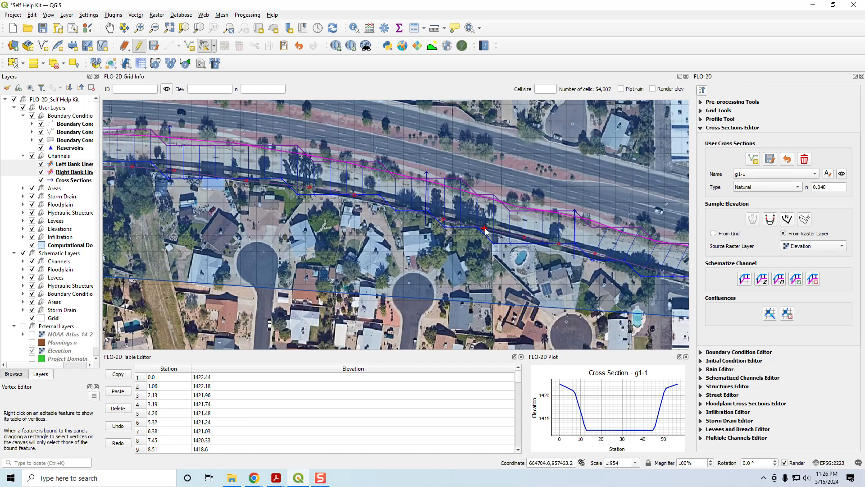
{"action": "left_click", "coordinate": [484, 227]}
{"action": "left_click", "coordinate": [490, 226]}
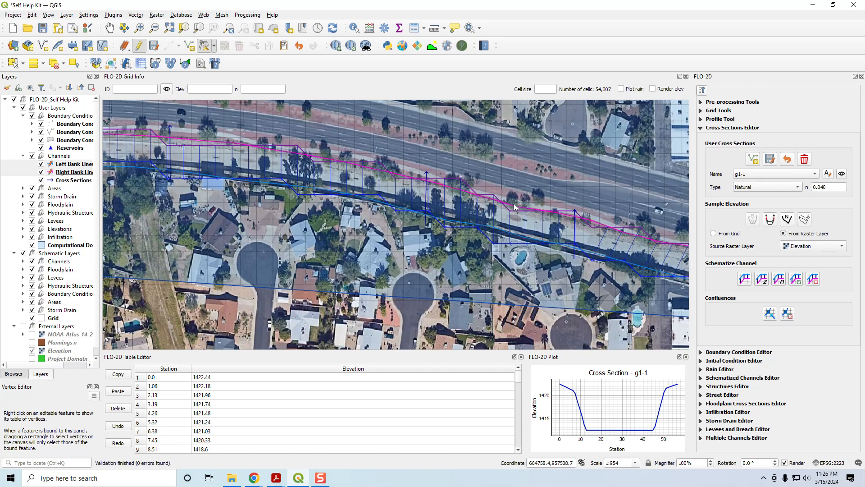
{"action": "left_click", "coordinate": [738, 276]}
{"action": "key", "text": "Return"}
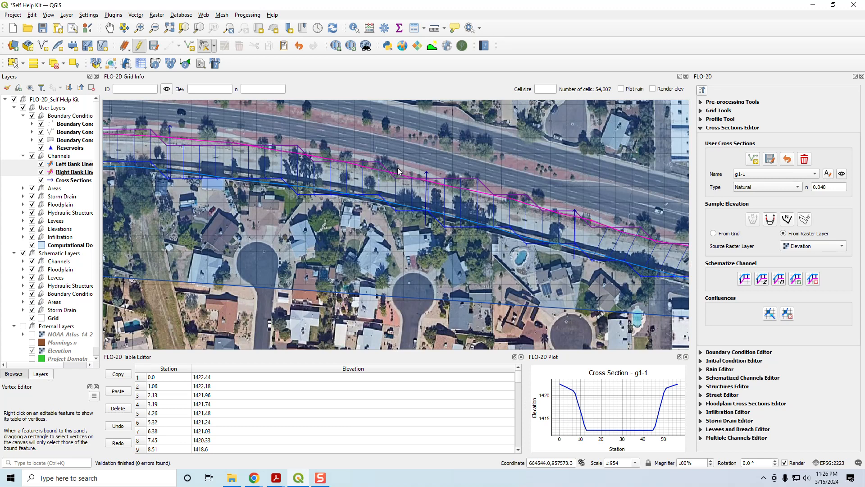
- Refine the bank lines around the next cross sections upstream, re-schematizing the channel with overwrite after each adjustment
{"action": "left_click", "coordinate": [749, 277]}
{"action": "key", "text": "Return"}
{"action": "left_click", "coordinate": [746, 278]}
{"action": "left_click", "coordinate": [501, 251]}
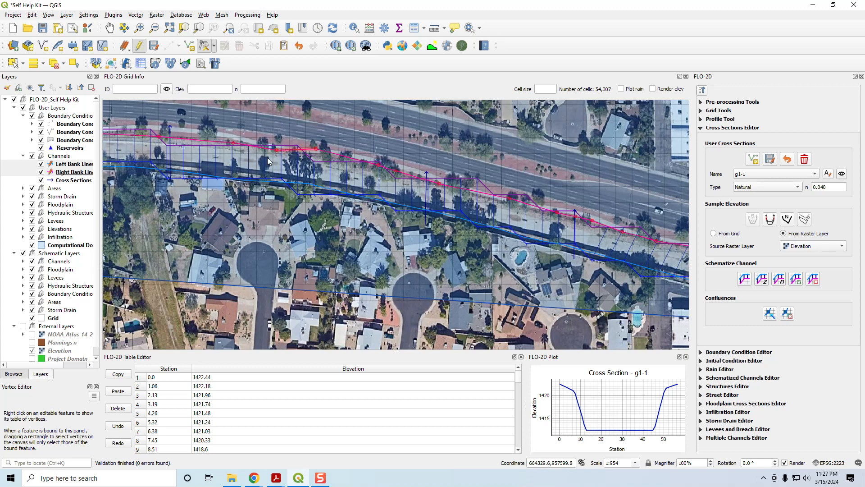
{"action": "left_click", "coordinate": [746, 279]}
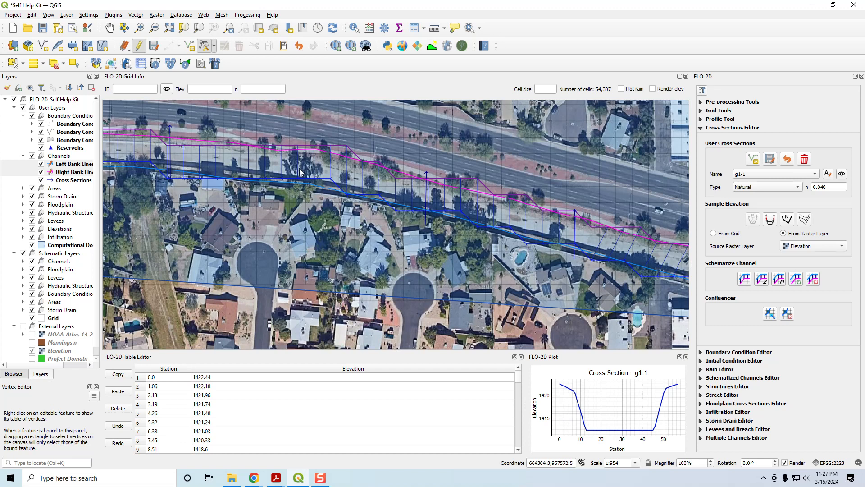
{"action": "left_click_drag", "start_coordinate": [179, 208], "coordinate": [350, 234]}
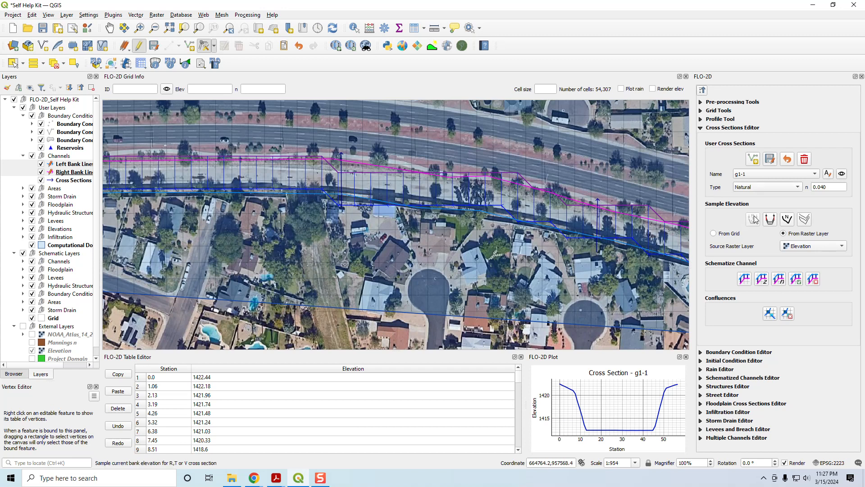
{"action": "left_click", "coordinate": [744, 280]}
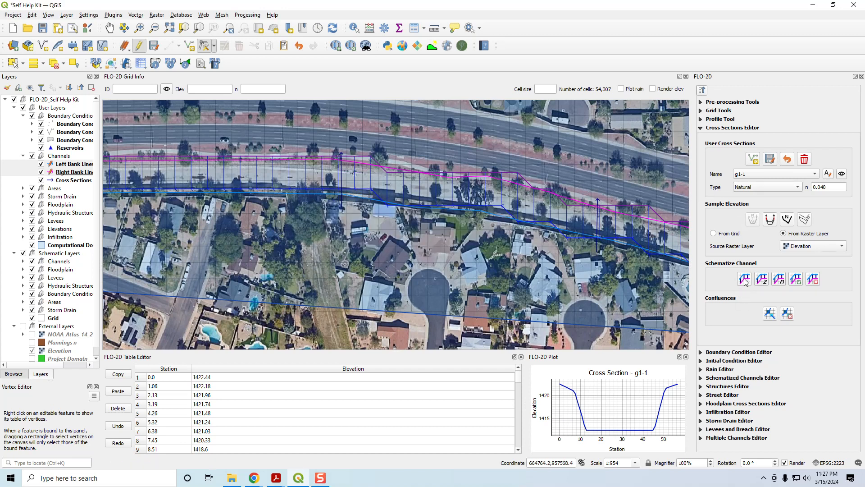
- Move the left bank vertex at the second cross section east of the road crossing and re-schematize the channel, overwriting existing segments
{"action": "left_click_drag", "start_coordinate": [185, 215], "coordinate": [465, 244]}
{"action": "left_click_drag", "start_coordinate": [188, 256], "coordinate": [454, 257]}
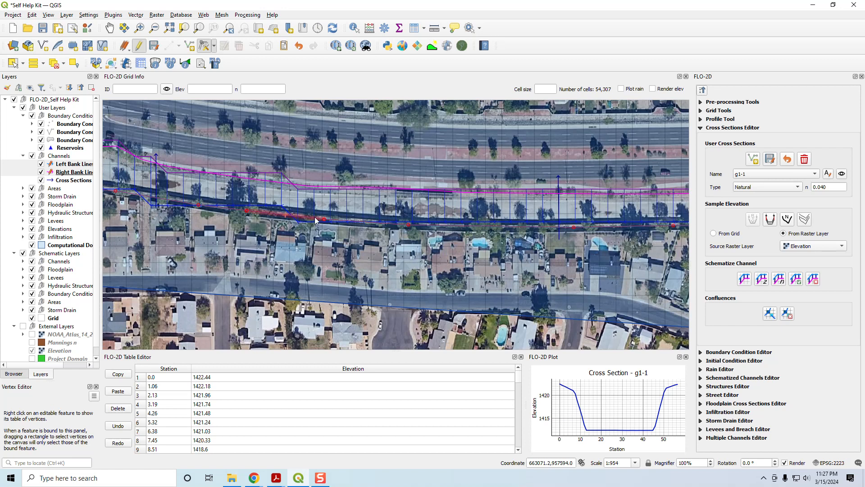
{"action": "left_click_drag", "start_coordinate": [275, 233], "coordinate": [453, 252]}
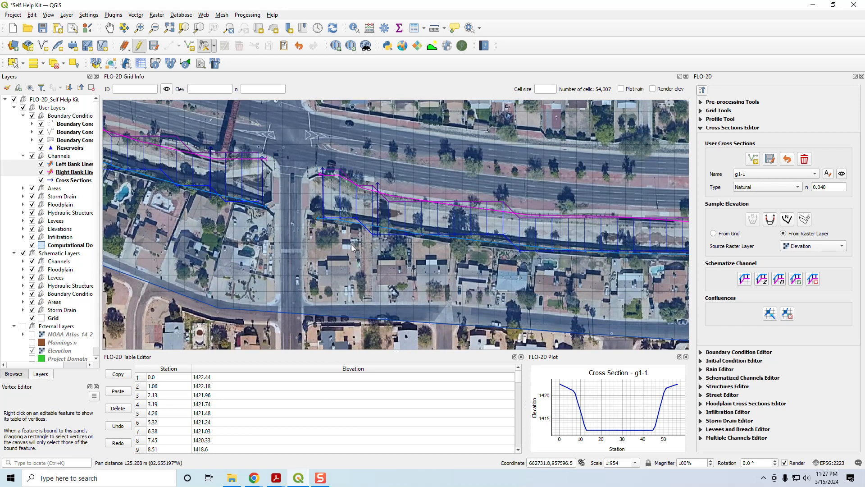
{"action": "left_click", "coordinate": [377, 226]}
{"action": "left_click", "coordinate": [373, 224]}
{"action": "left_click", "coordinate": [739, 277]}
{"action": "key", "text": "Return"}
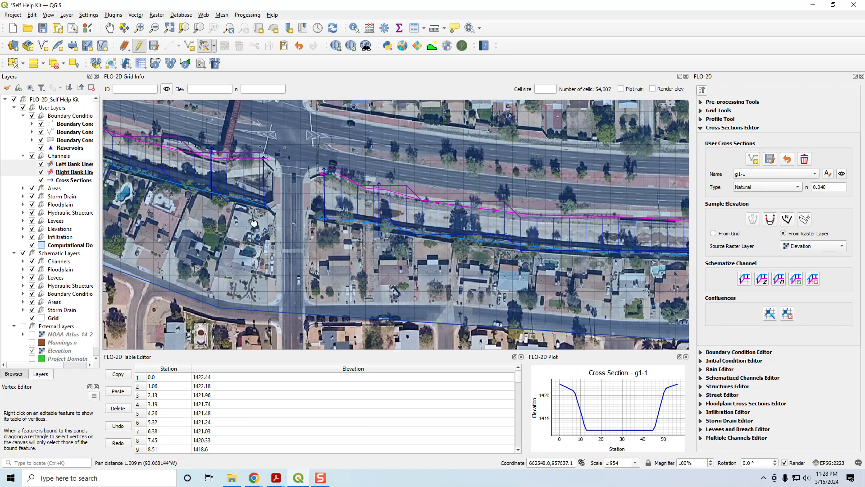
- Align the banks at the next mid-reach cross section west of the road crossing and re-schematize the channel with overwrite
{"action": "left_click_drag", "start_coordinate": [252, 222], "coordinate": [465, 259]}
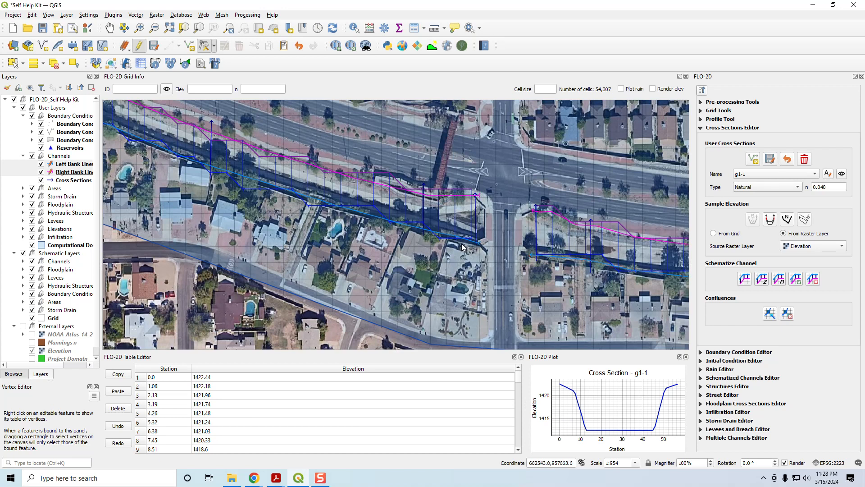
{"action": "left_click_drag", "start_coordinate": [304, 232], "coordinate": [512, 307]}
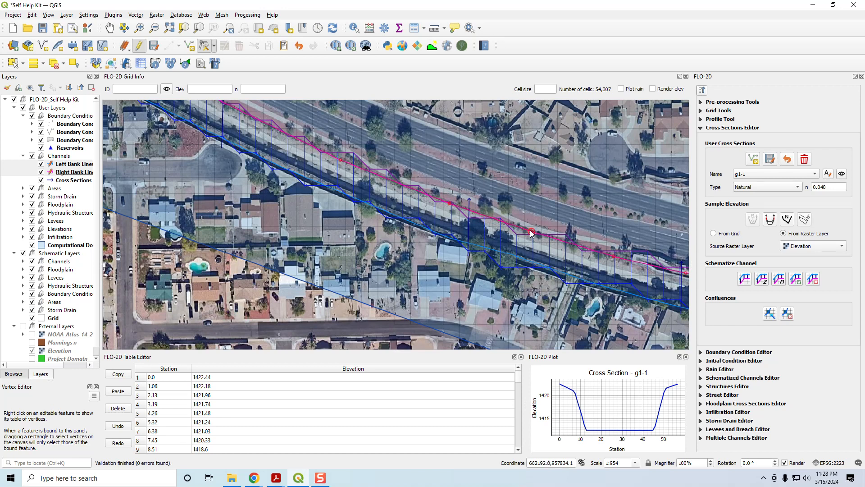
{"action": "left_click", "coordinate": [744, 278]}
{"action": "key", "text": "Return"}
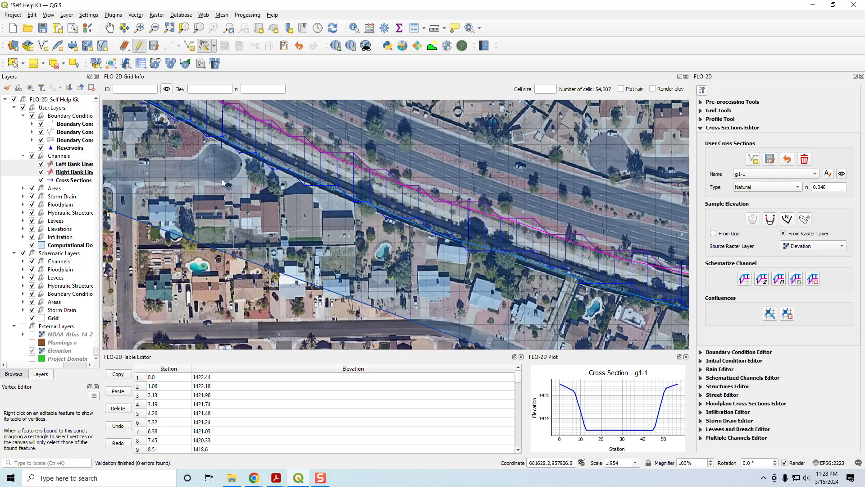
- Examine the bank lines and schematized cross sections upstream along the channel, past the road crossing to the western reach
{"action": "left_click_drag", "start_coordinate": [242, 200], "coordinate": [527, 351]}
{"action": "left_click_drag", "start_coordinate": [234, 175], "coordinate": [396, 291]}
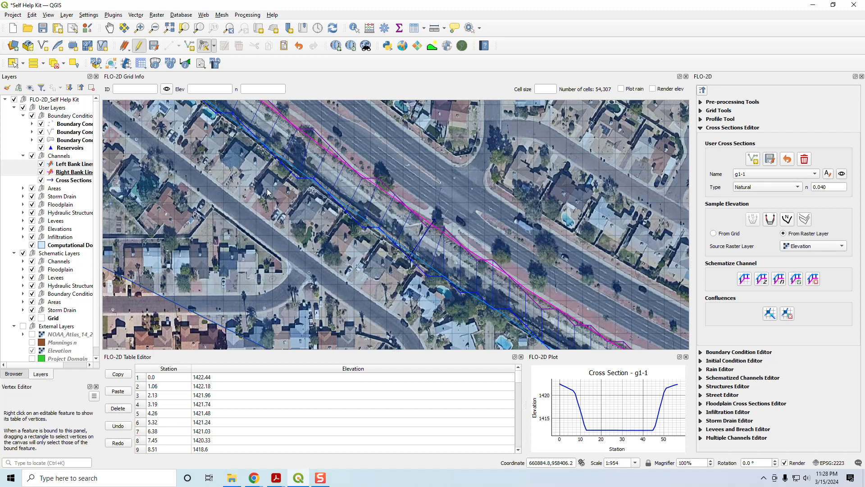
{"action": "left_click_drag", "start_coordinate": [279, 215], "coordinate": [458, 290]}
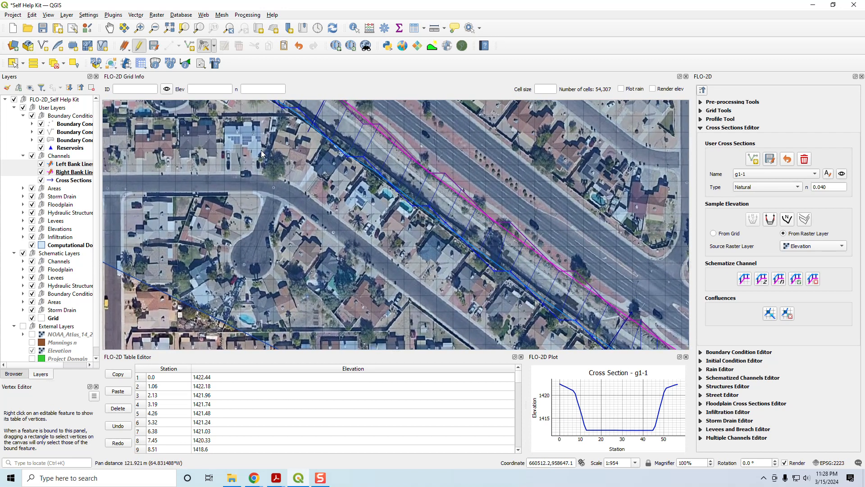
{"action": "left_click_drag", "start_coordinate": [256, 144], "coordinate": [420, 278]}
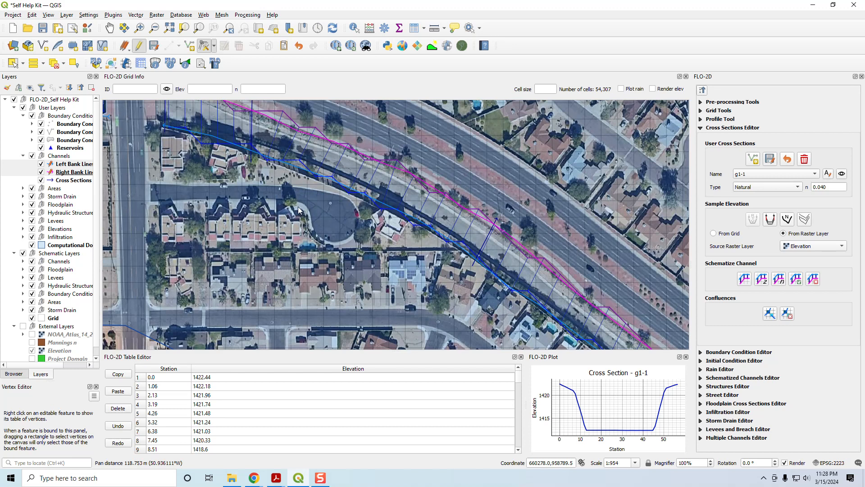
{"action": "left_click_drag", "start_coordinate": [298, 210], "coordinate": [496, 283]}
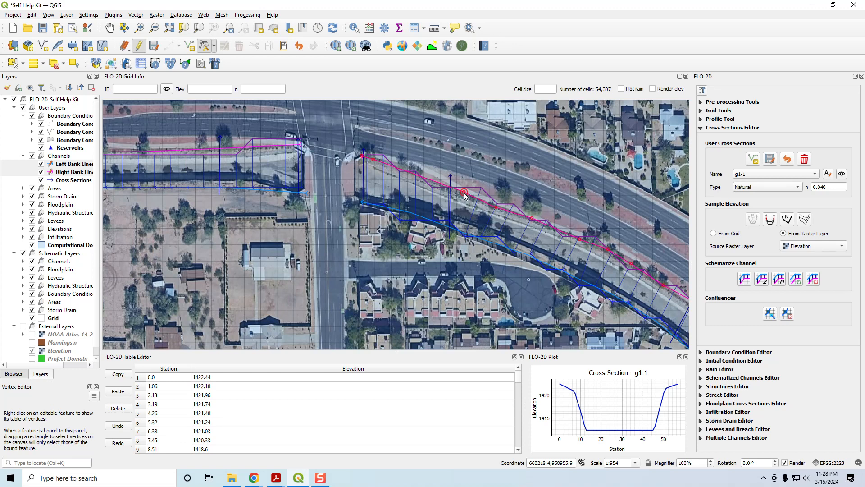
{"action": "left_click_drag", "start_coordinate": [325, 173], "coordinate": [523, 230]}
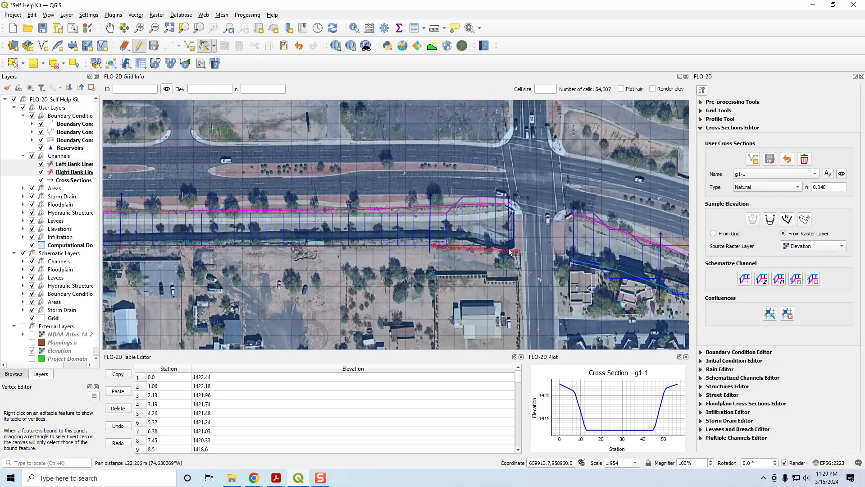
{"action": "left_click_drag", "start_coordinate": [334, 276], "coordinate": [633, 284]}
{"action": "left_click_drag", "start_coordinate": [203, 283], "coordinate": [622, 287]}
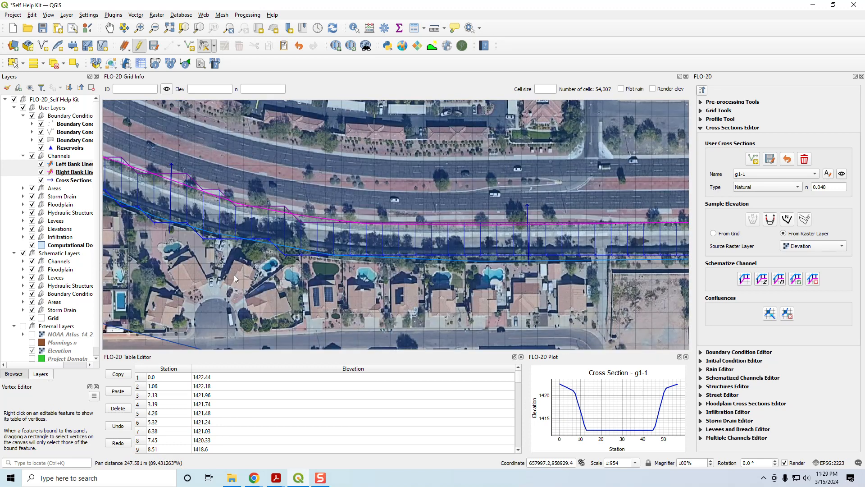
{"action": "left_click_drag", "start_coordinate": [210, 264], "coordinate": [518, 338]}
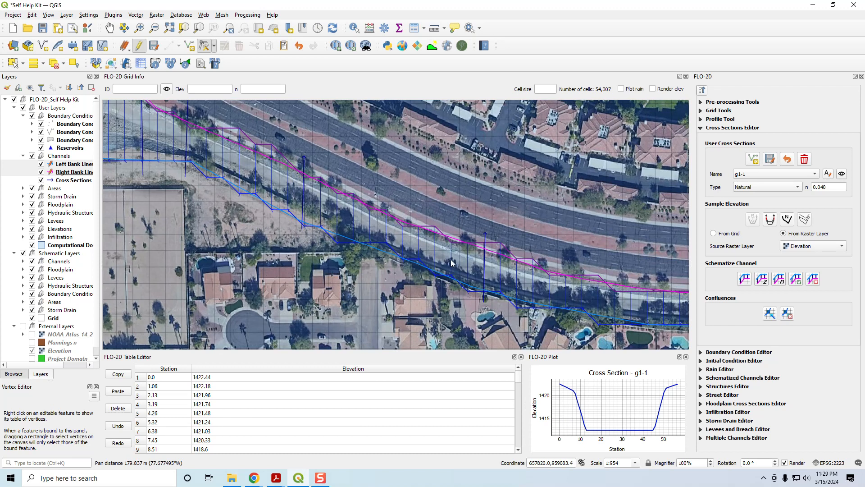
{"action": "left_click_drag", "start_coordinate": [260, 215], "coordinate": [164, 174]}
{"action": "scroll", "coordinate": [175, 236], "scroll_direction": "down", "scroll_amount": 1}
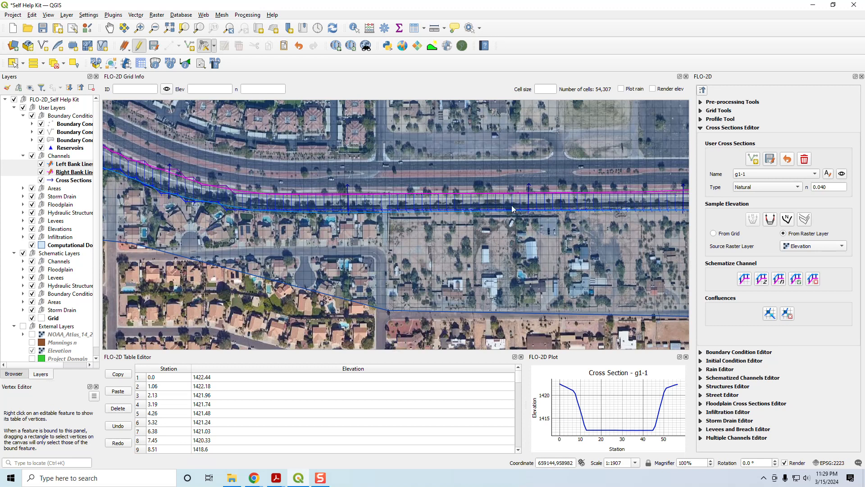
- Re-schematize the channel, overwriting existing segments, and save the edits to the left and right bank lines
{"action": "left_click", "coordinate": [743, 280]}
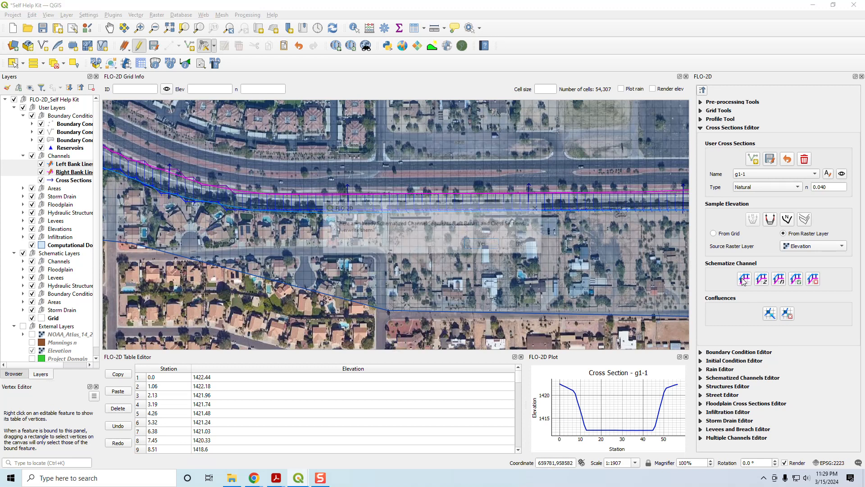
{"action": "left_click", "coordinate": [484, 244]}
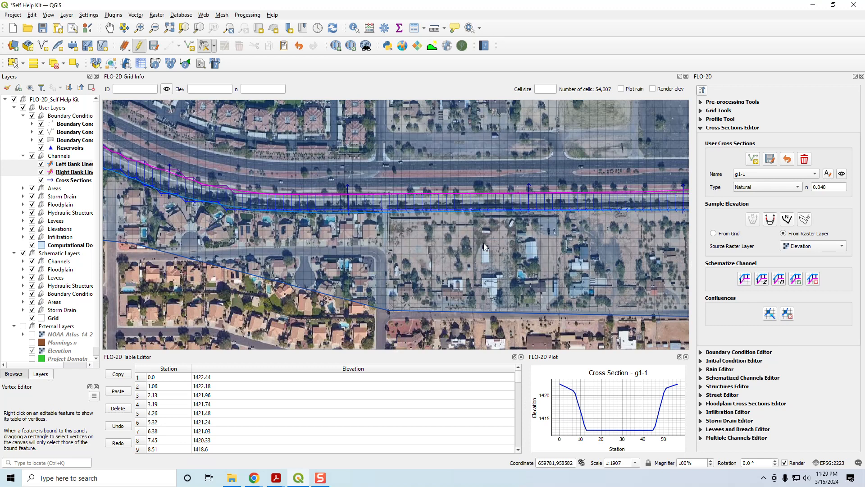
{"action": "left_click", "coordinate": [79, 165]}
{"action": "left_click", "coordinate": [77, 172], "text": "ctrl"}
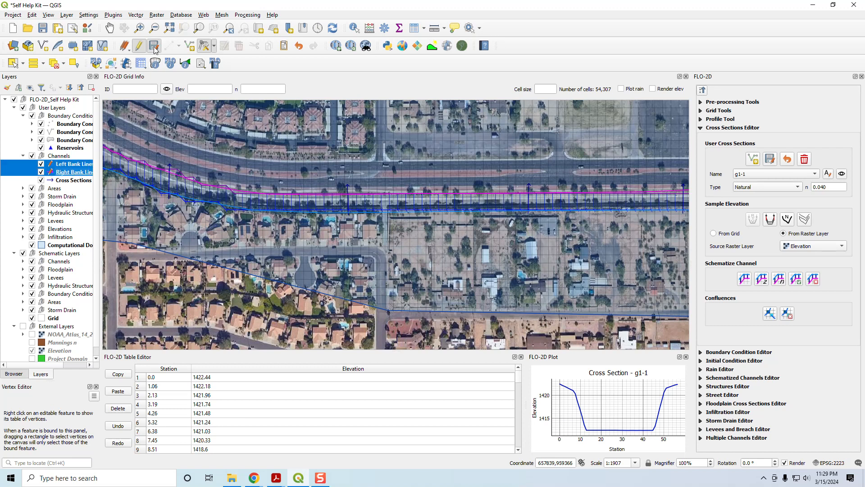
{"action": "left_click", "coordinate": [140, 45]}
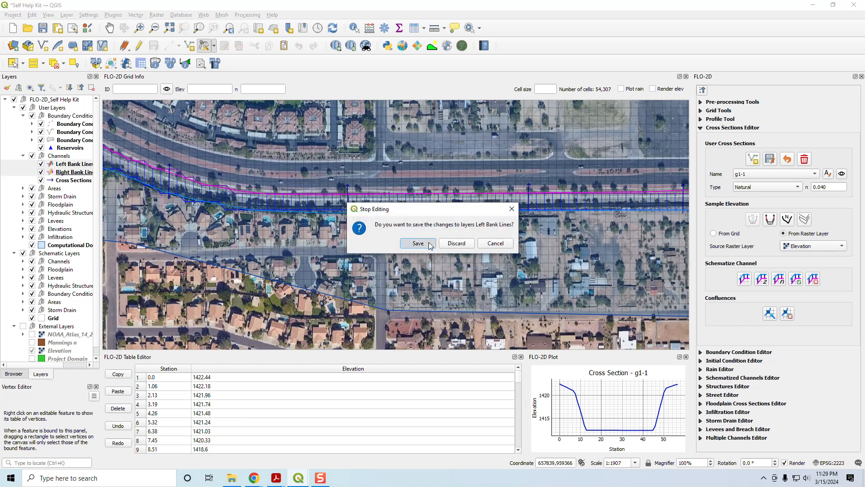
{"action": "left_click", "coordinate": [418, 243]}
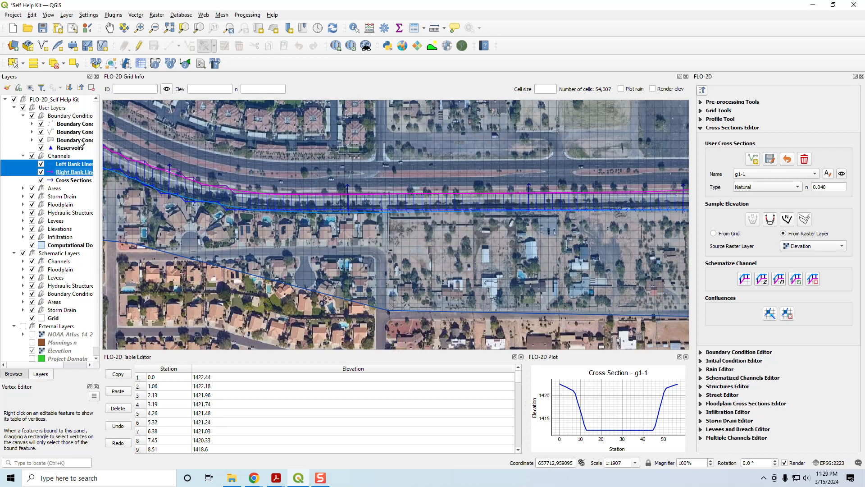
- Interpolate the cross section elevations and run the check on the schematized channel
{"action": "left_click", "coordinate": [763, 281]}
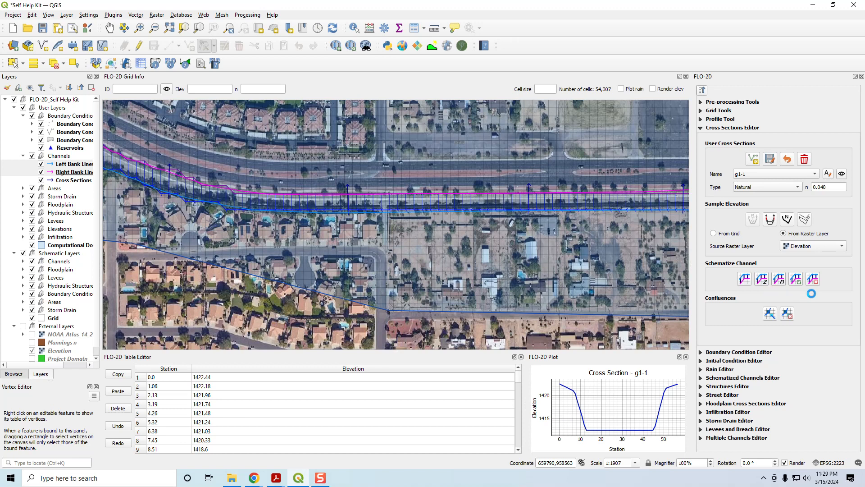
{"action": "left_click", "coordinate": [795, 279]}
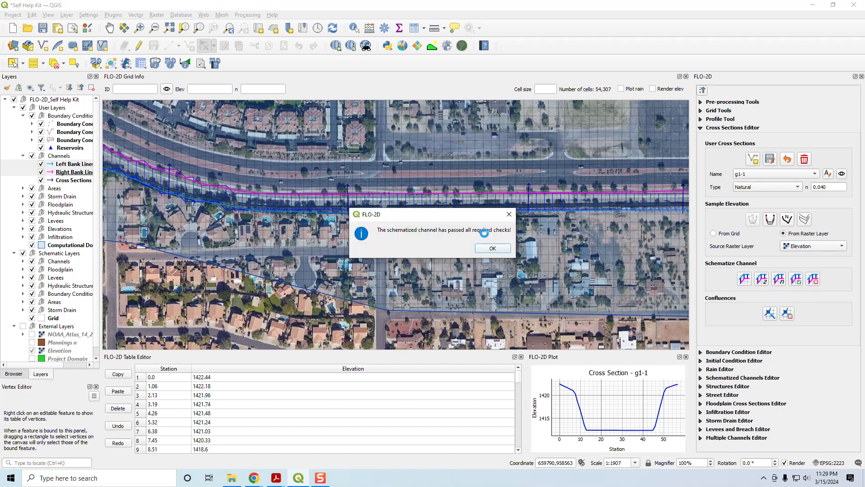
{"action": "left_click", "coordinate": [492, 249]}
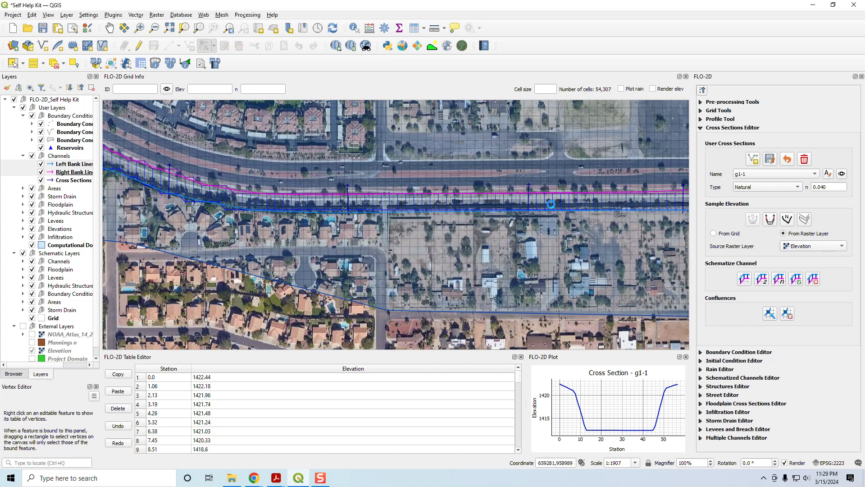
- Examine the schematized channel from the western reach to its downstream end at the eastern road intersection
{"action": "left_click_drag", "start_coordinate": [637, 219], "coordinate": [298, 254]}
{"action": "left_click_drag", "start_coordinate": [501, 311], "coordinate": [342, 192]}
{"action": "left_click_drag", "start_coordinate": [550, 304], "coordinate": [453, 230]}
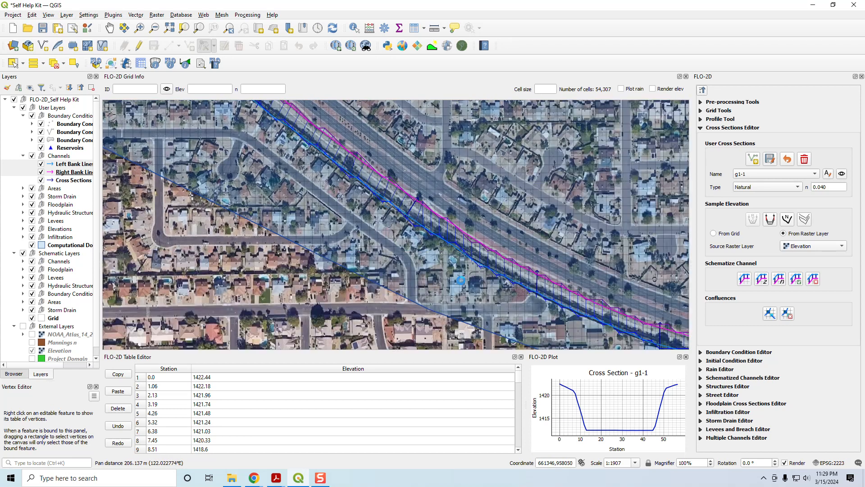
{"action": "left_click_drag", "start_coordinate": [591, 314], "coordinate": [538, 280]}
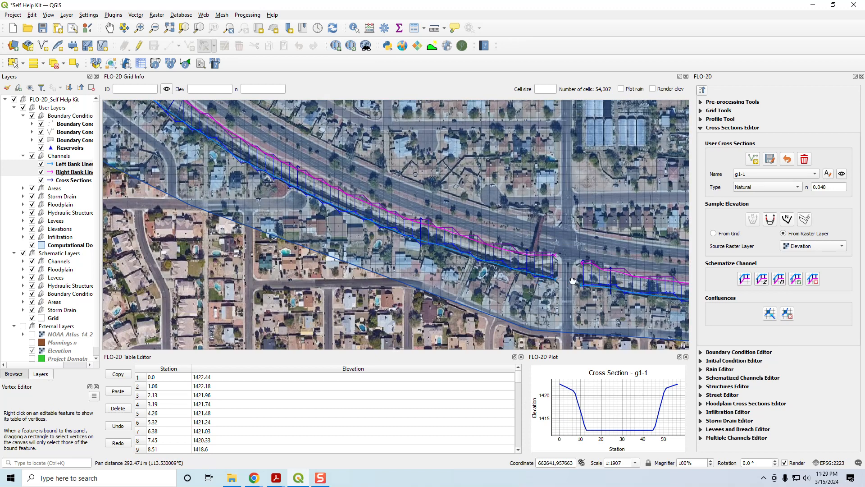
{"action": "left_click_drag", "start_coordinate": [608, 281], "coordinate": [244, 205]}
{"action": "left_click_drag", "start_coordinate": [631, 248], "coordinate": [322, 269]}
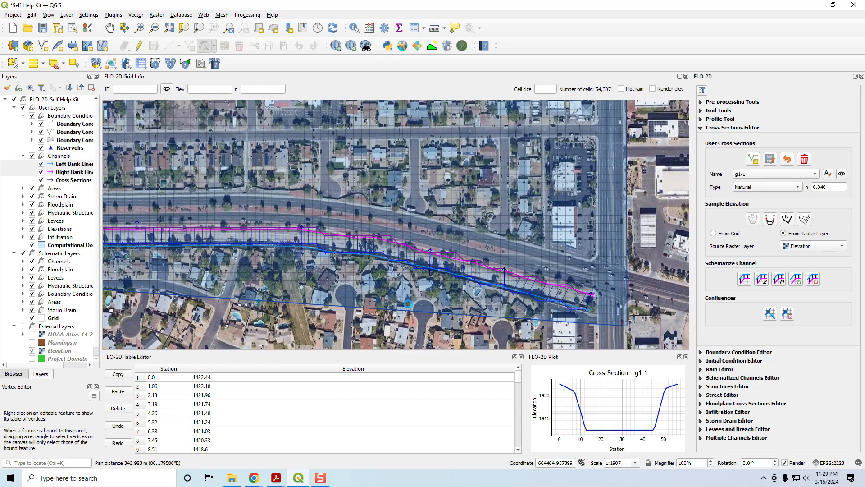
{"action": "scroll", "coordinate": [433, 283], "scroll_direction": "up", "scroll_amount": 1}
{"action": "left_click_drag", "start_coordinate": [547, 317], "coordinate": [310, 241]}
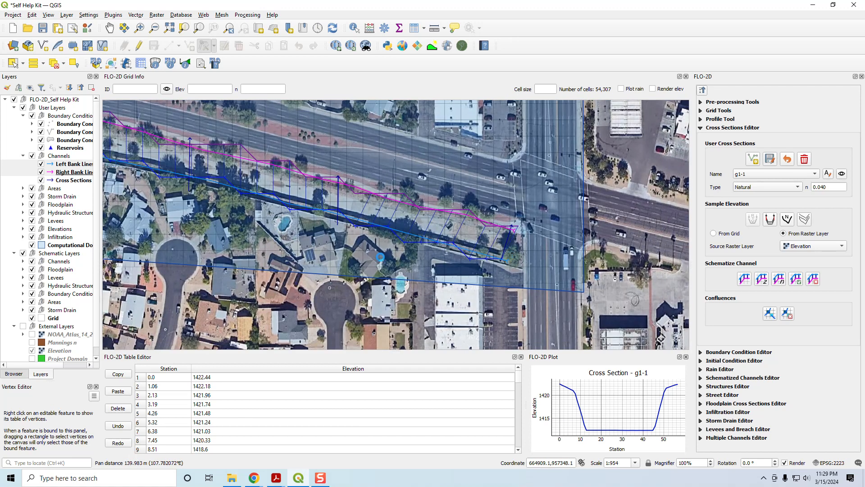
- Move the left bank vertex between the two user cross sections near the downstream end slightly north and re-schematize the channel with overwrite
{"action": "left_click_drag", "start_coordinate": [254, 200], "coordinate": [438, 256]}
{"action": "left_click", "coordinate": [64, 164]}
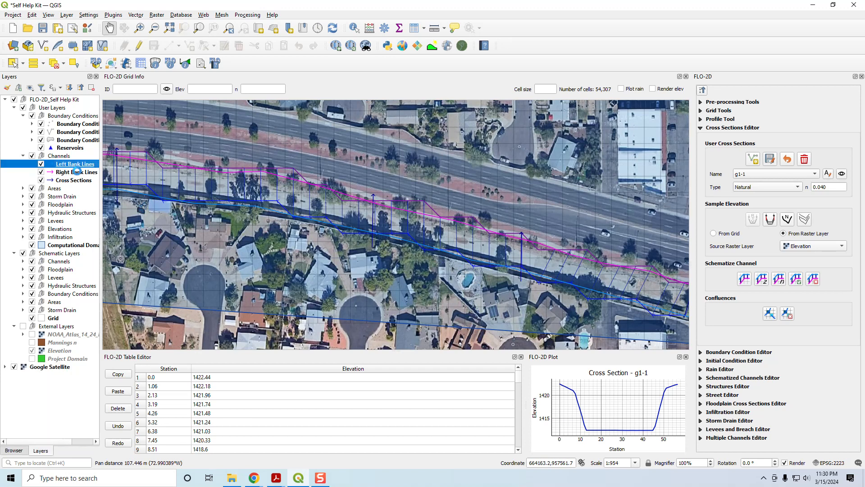
{"action": "left_click", "coordinate": [139, 45]}
{"action": "left_click", "coordinate": [204, 46]}
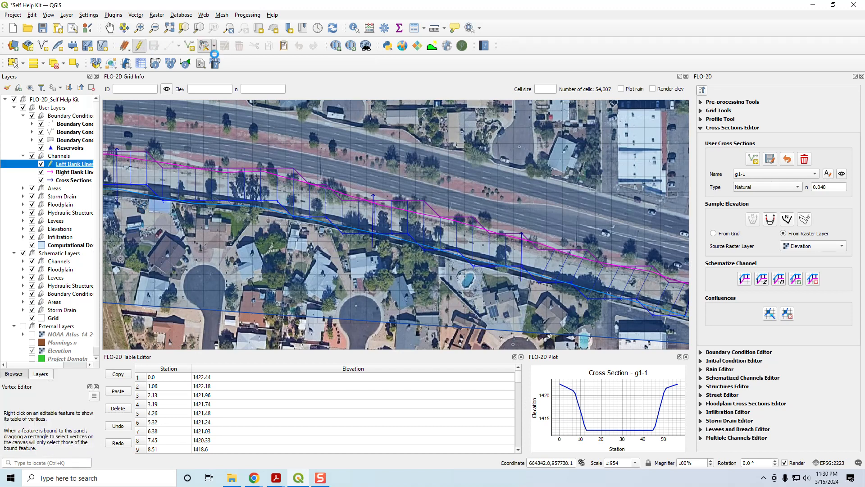
{"action": "left_click", "coordinate": [434, 249]}
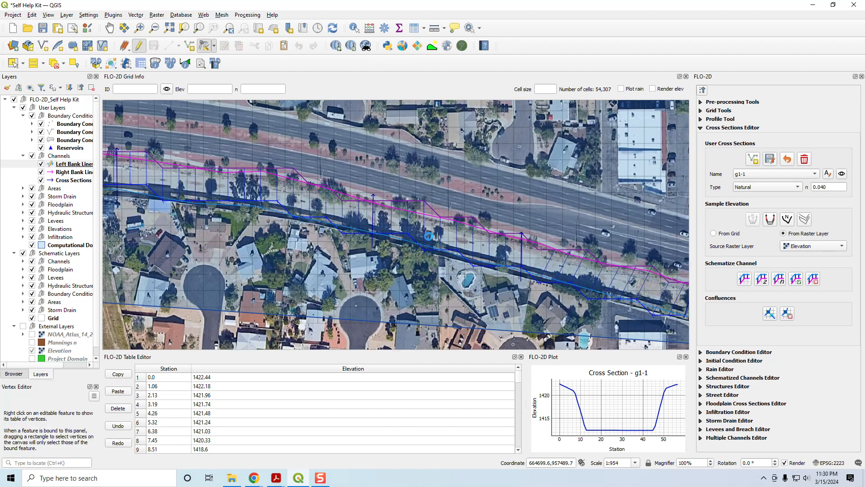
{"action": "left_click", "coordinate": [437, 251]}
{"action": "left_click", "coordinate": [431, 233]}
{"action": "left_click", "coordinate": [746, 279]}
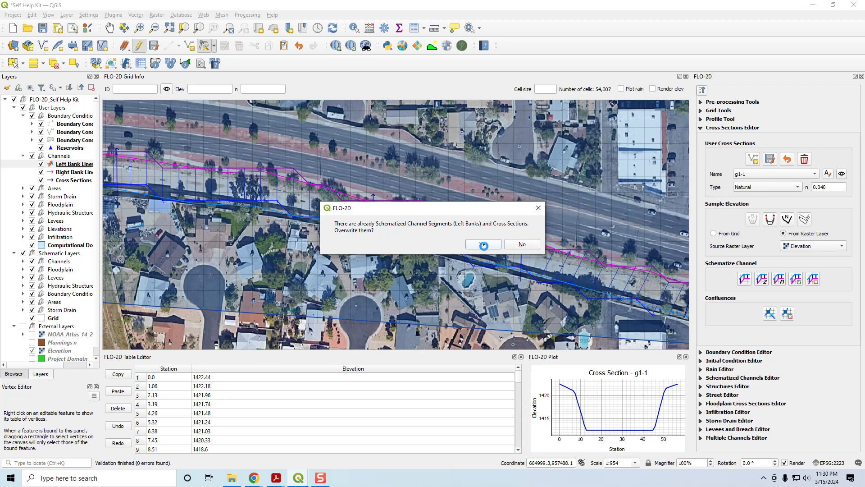
{"action": "left_click", "coordinate": [484, 245]}
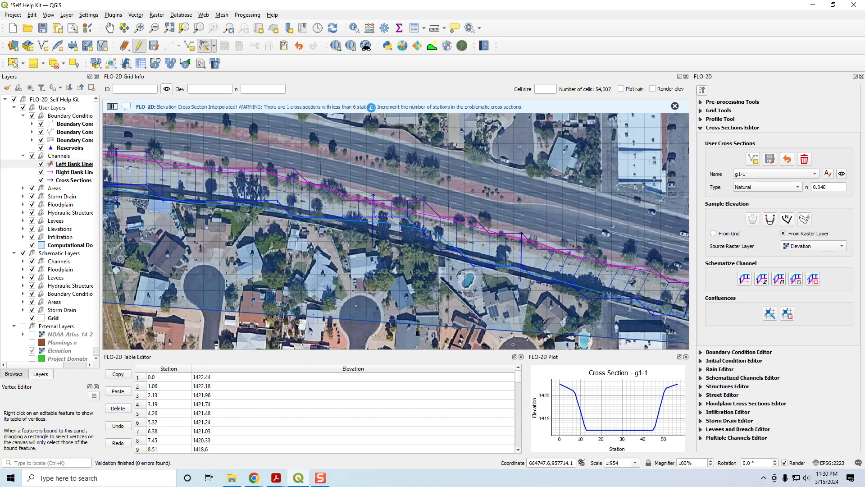
- Select the cross section named New and sample its elevations from the Elevation raster layer
{"action": "left_click", "coordinate": [775, 176]}
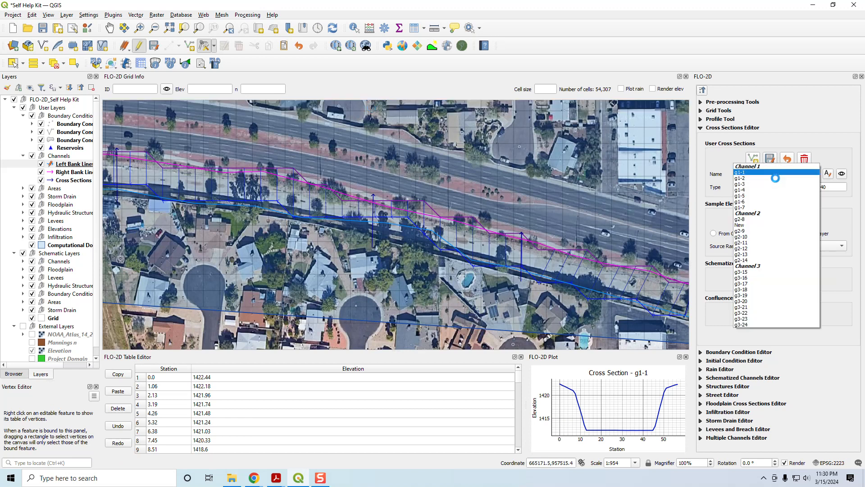
{"action": "left_click", "coordinate": [774, 173]}
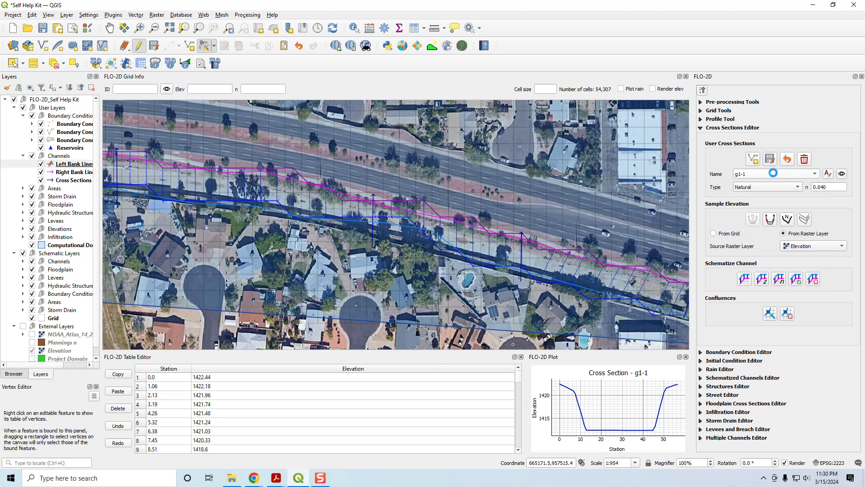
{"action": "scroll", "coordinate": [773, 173], "scroll_direction": "down", "scroll_amount": 15}
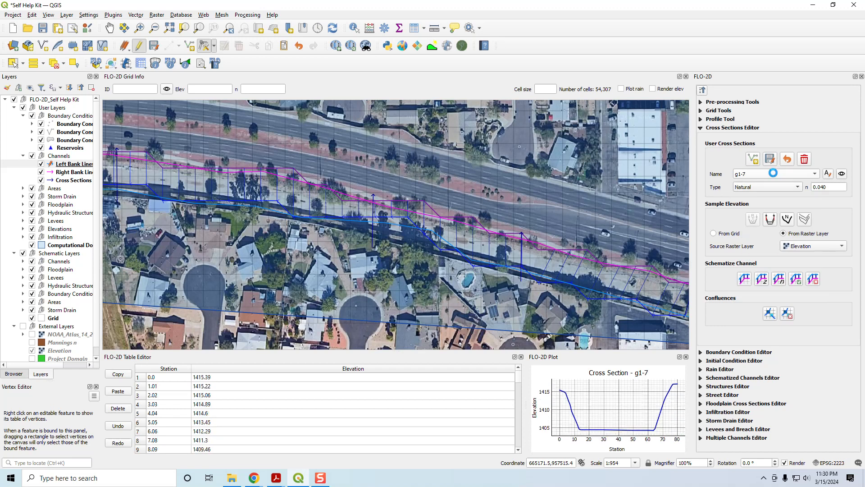
{"action": "scroll", "coordinate": [773, 173], "scroll_direction": "down", "scroll_amount": 1}
{"action": "left_click", "coordinate": [787, 219]}
{"action": "key", "text": "Return"}
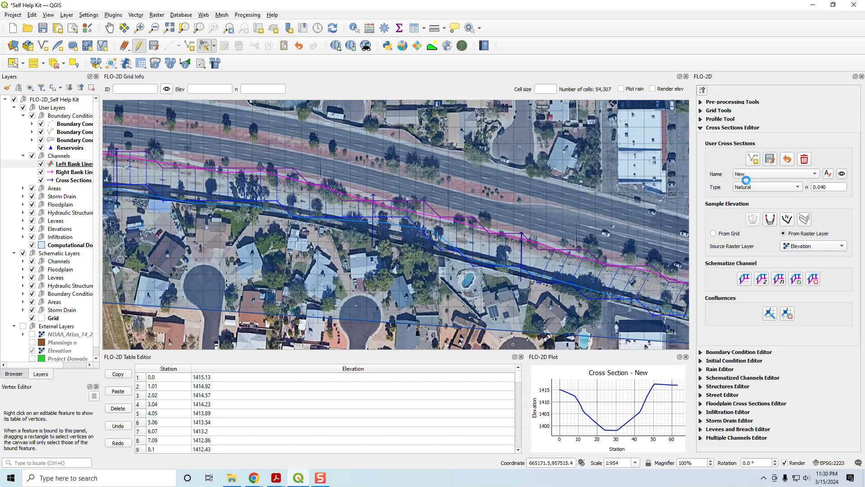
- Select cross section g2-9 and sample the elevations of all cross sections from the Elevation raster layer
{"action": "left_click", "coordinate": [737, 173]}
{"action": "left_click", "coordinate": [747, 172]}
{"action": "scroll", "coordinate": [747, 171], "scroll_direction": "up", "scroll_amount": 1}
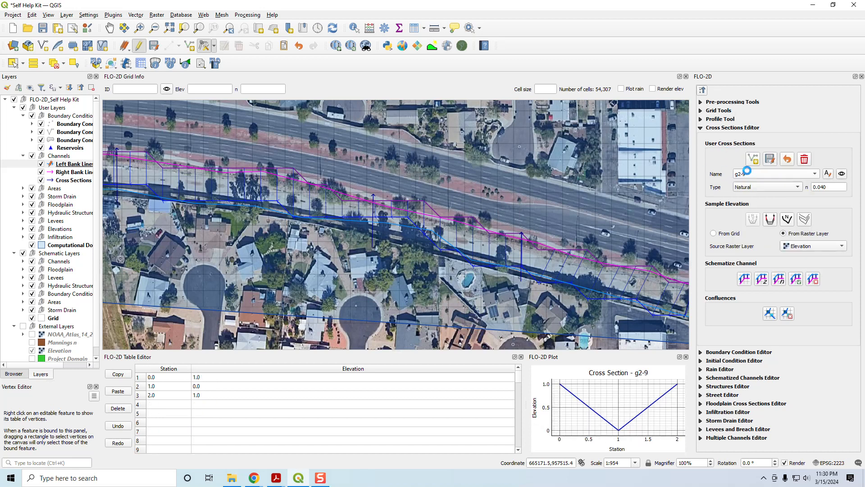
{"action": "left_click", "coordinate": [805, 219]}
{"action": "key", "text": "Return"}
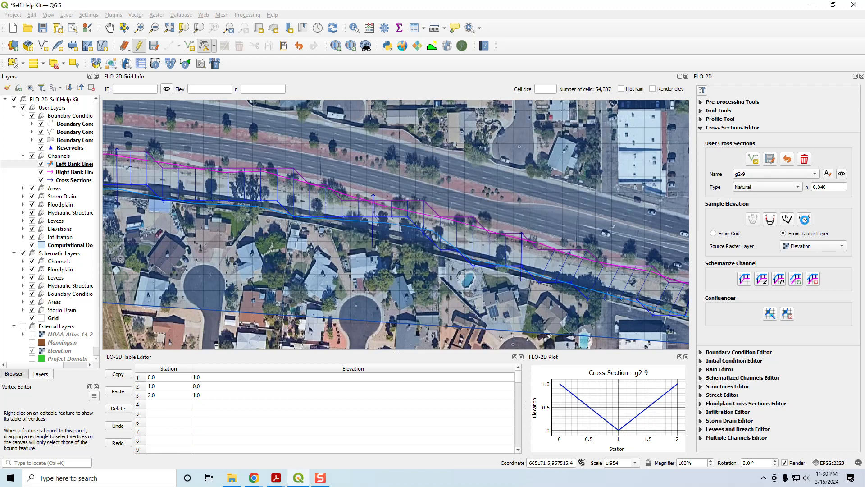
- Review the elevation profiles of the Channel 1 cross sections, ending with g1-3
{"action": "left_click", "coordinate": [772, 174]}
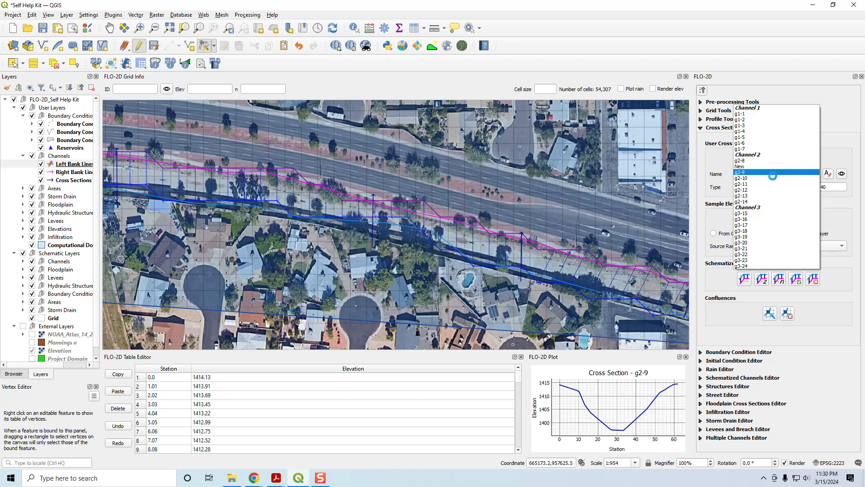
{"action": "left_click", "coordinate": [768, 118]}
{"action": "key", "text": "Down"}
{"action": "key", "text": "Down"}
{"action": "key", "text": "Down"}
{"action": "key", "text": "Up"}
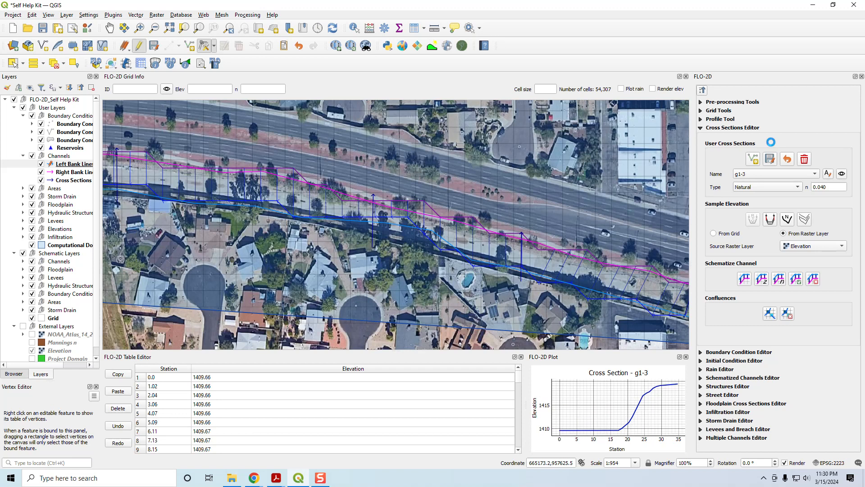
{"action": "left_click", "coordinate": [761, 179]}
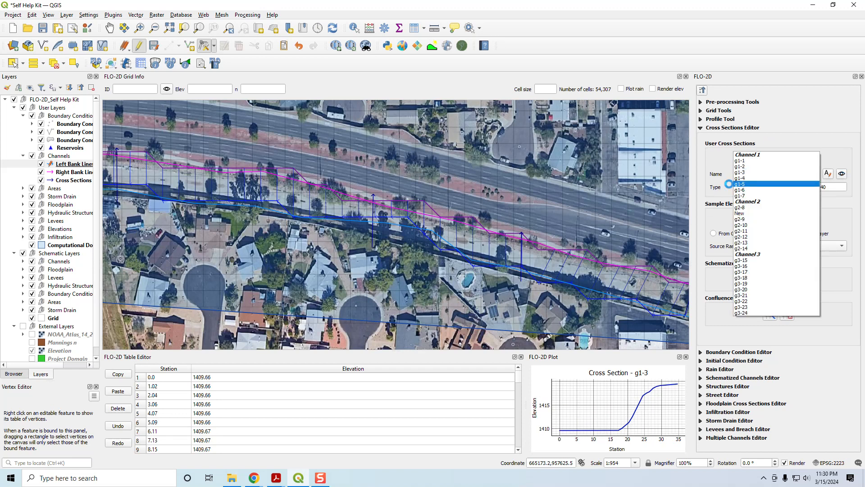
{"action": "left_click", "coordinate": [722, 174]}
{"action": "left_click", "coordinate": [745, 174]}
{"action": "left_click", "coordinate": [744, 173]}
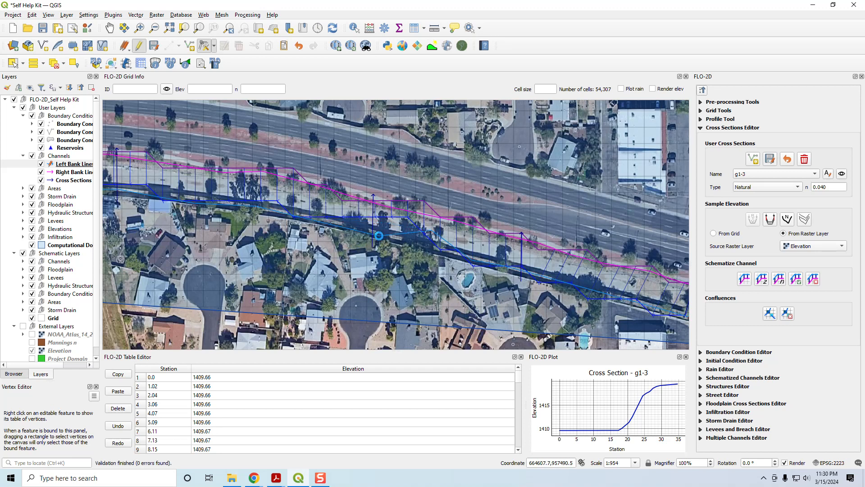
- Adjust the left bank vertex at the user cross section in the middle of the current channel reach
{"action": "left_click", "coordinate": [381, 229]}
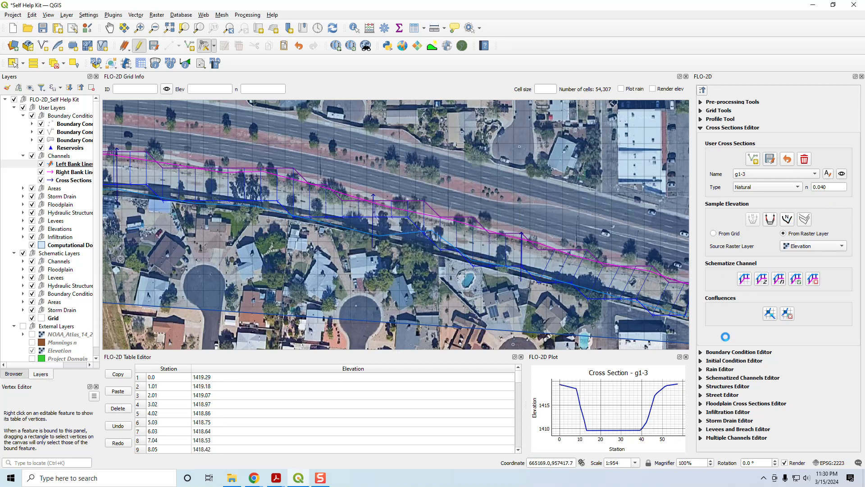
{"action": "left_click", "coordinate": [380, 237]}
{"action": "left_click", "coordinate": [374, 220]}
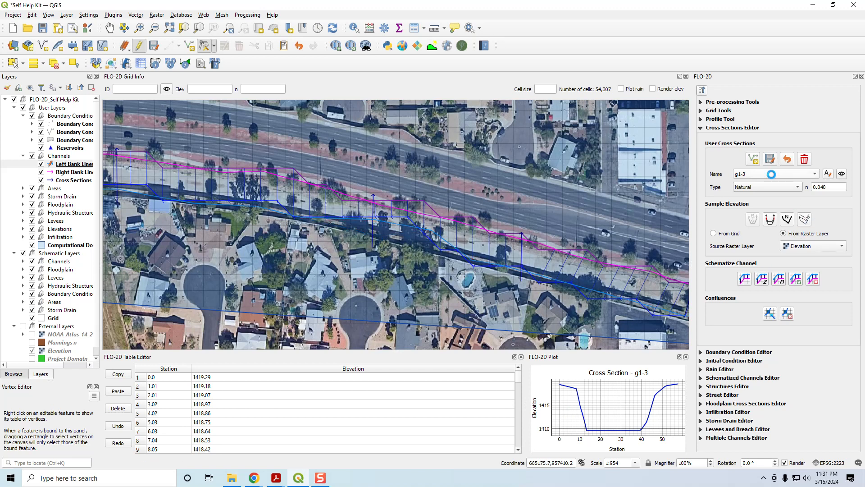
- Review the elevation profiles of the cross sections following g1-3, through g1-7 and g2-12 to g3-24
{"action": "scroll", "coordinate": [771, 174], "scroll_direction": "down", "scroll_amount": 5}
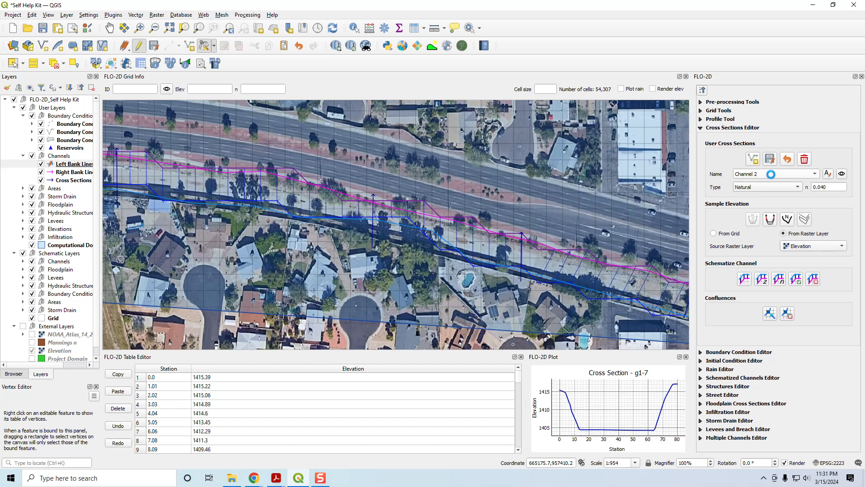
{"action": "scroll", "coordinate": [771, 174], "scroll_direction": "down", "scroll_amount": 5}
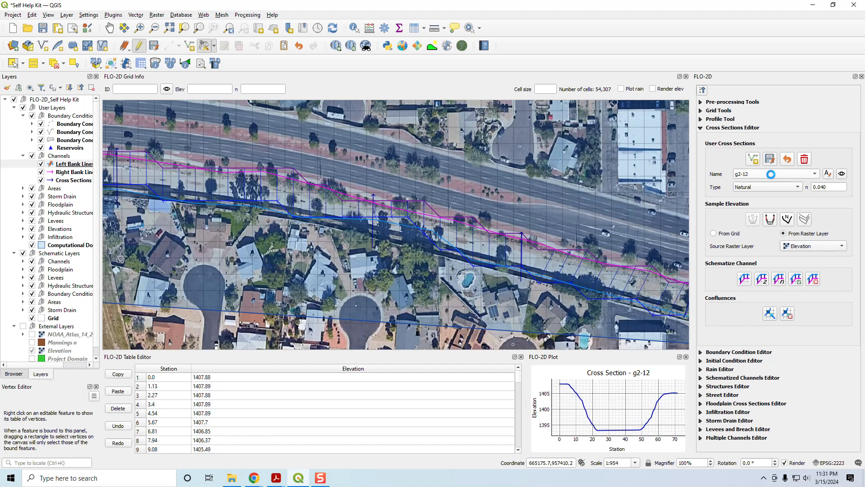
{"action": "scroll", "coordinate": [771, 174], "scroll_direction": "down", "scroll_amount": 6}
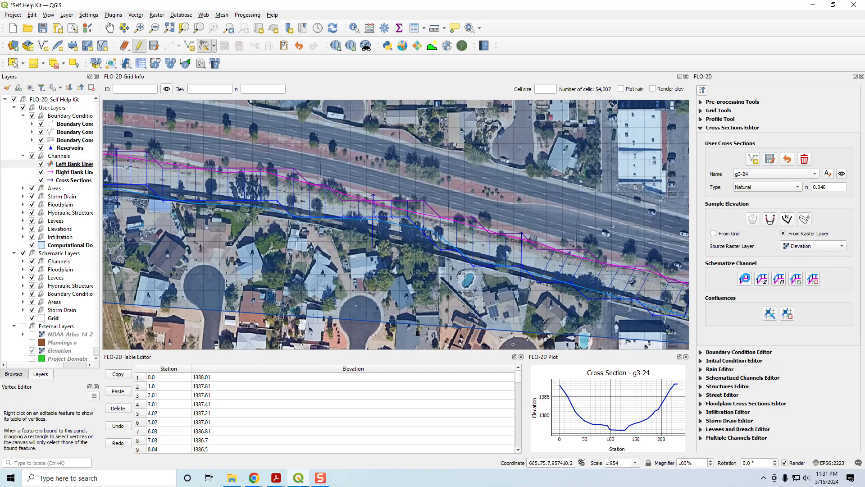
- Re-schematize the channel and interpolate the cross section elevations
{"action": "left_click", "coordinate": [744, 278]}
{"action": "key", "text": "Return"}
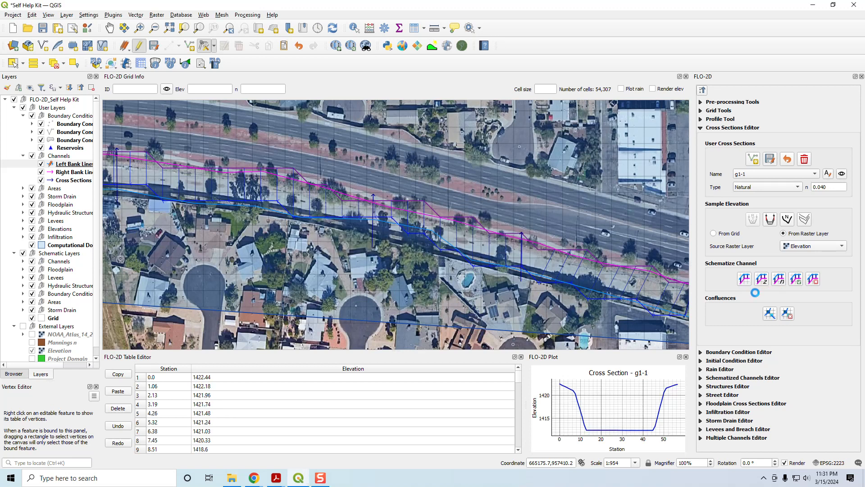
{"action": "left_click", "coordinate": [763, 280]}
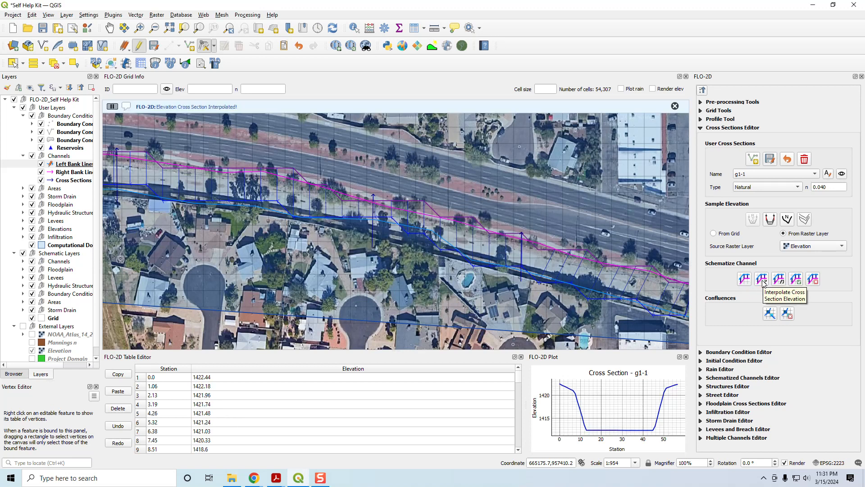
- Run the channel check and locate the left bank grid elements listed in its report on the map
{"action": "left_click", "coordinate": [797, 278]}
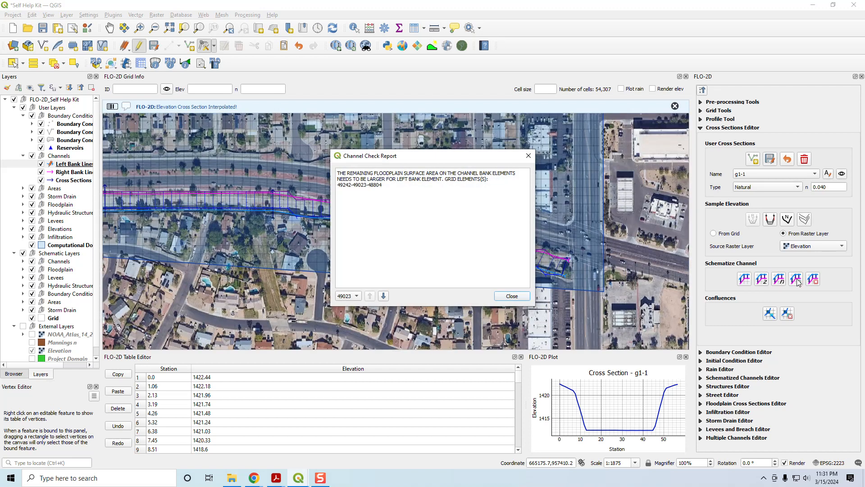
{"action": "left_click_drag", "start_coordinate": [390, 186], "coordinate": [340, 168]}
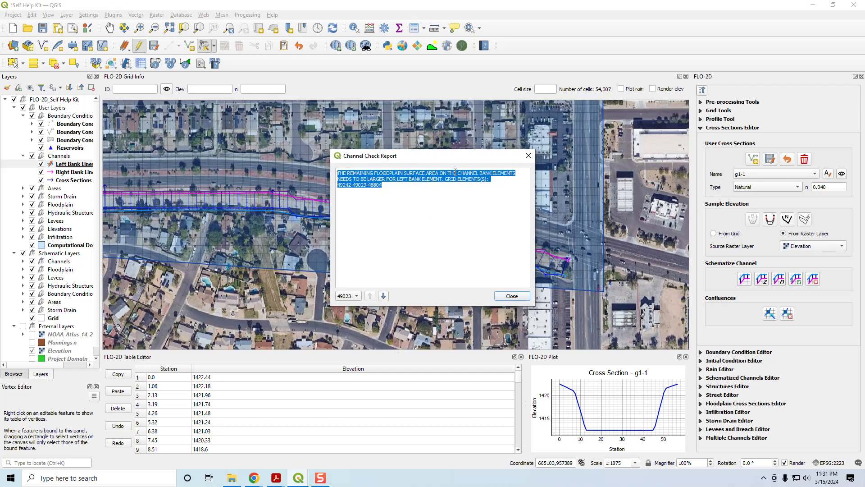
{"action": "double_click", "coordinate": [343, 186]}
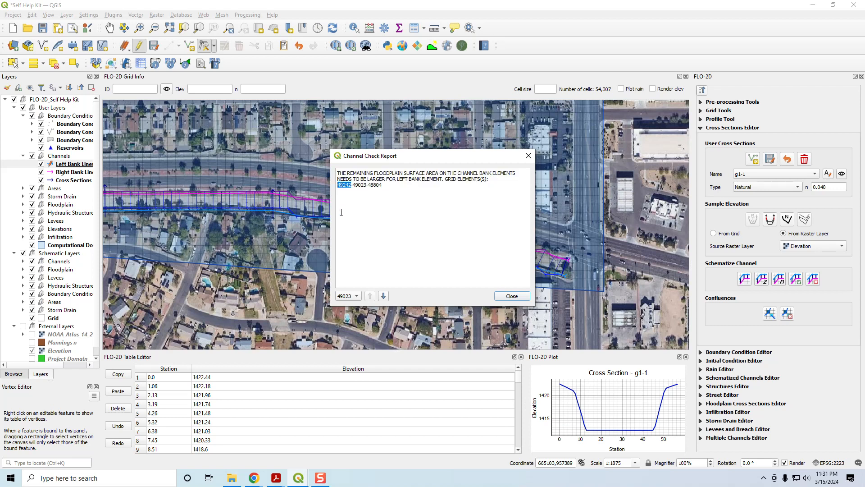
{"action": "left_click_drag", "start_coordinate": [406, 162], "coordinate": [564, 126]}
{"action": "left_click", "coordinate": [507, 261]}
{"action": "left_click", "coordinate": [506, 261]}
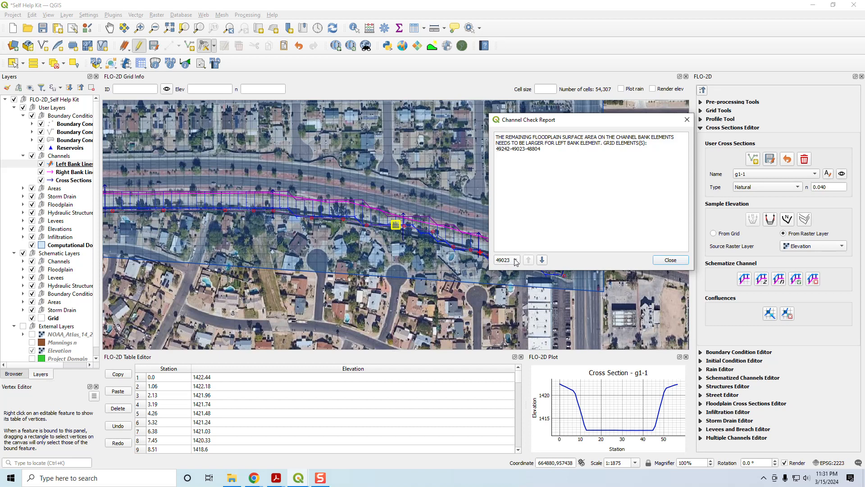
{"action": "left_click", "coordinate": [542, 260]}
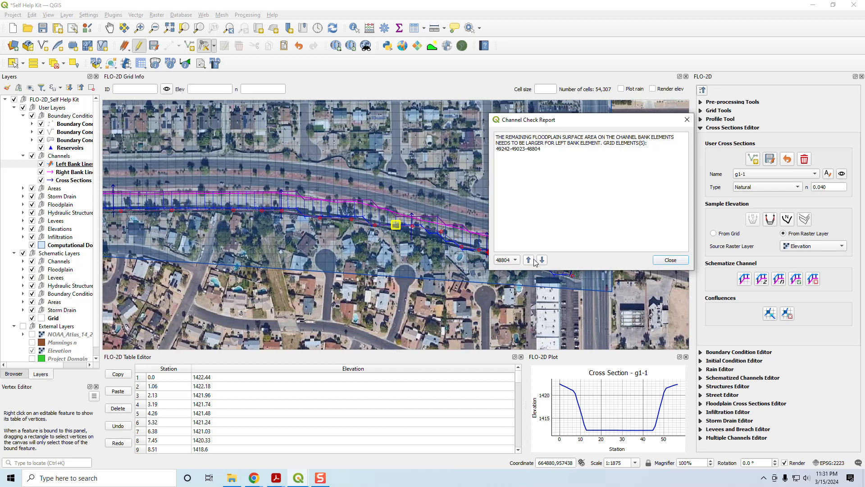
{"action": "left_click", "coordinate": [529, 260]}
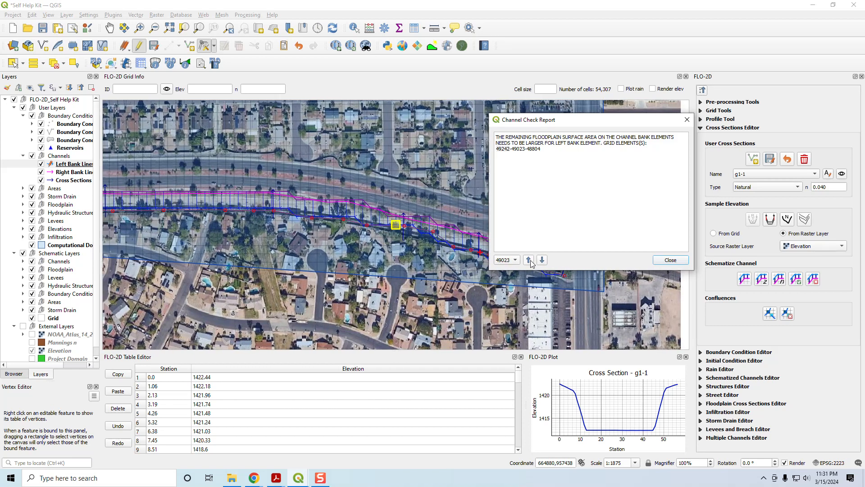
{"action": "left_click", "coordinate": [529, 260]}
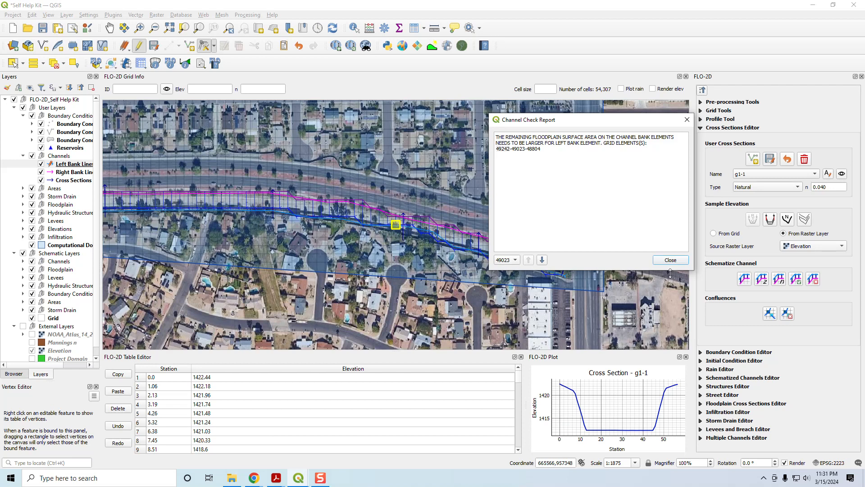
{"action": "left_click", "coordinate": [670, 260]}
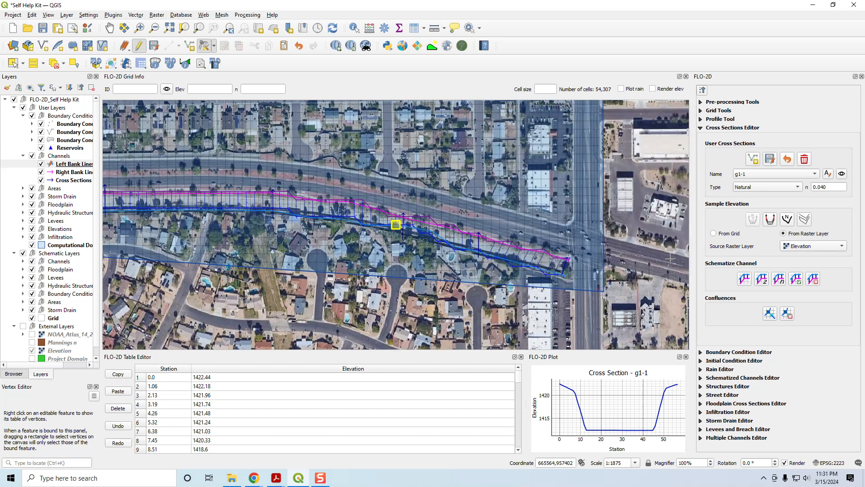
- Move the left bank vertex at the user cross section near the flagged grid elements south and re-schematize the channel
{"action": "left_click", "coordinate": [744, 279]}
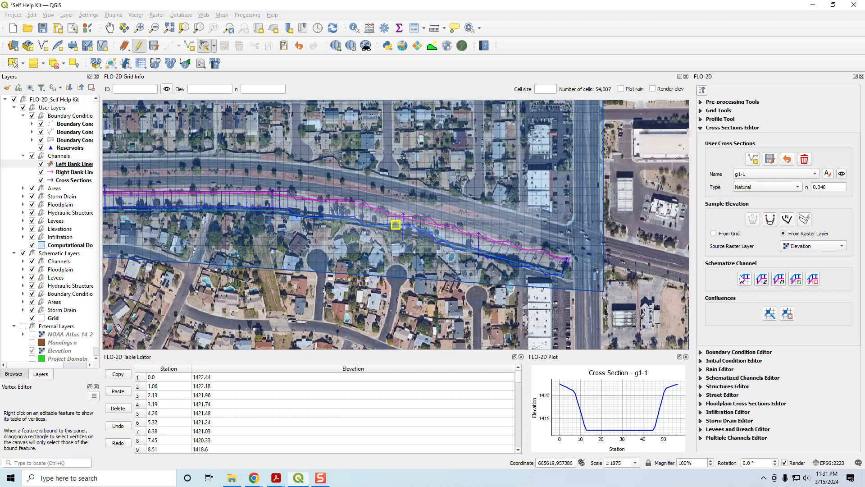
{"action": "scroll", "coordinate": [415, 224], "scroll_direction": "up", "scroll_amount": 2}
{"action": "left_click", "coordinate": [373, 243]}
{"action": "left_click", "coordinate": [368, 273]}
{"action": "left_click", "coordinate": [468, 291]}
{"action": "left_click", "coordinate": [745, 279]}
- Step through the list of user cross sections to review their elevation profiles
{"action": "left_click", "coordinate": [768, 175]}
{"action": "left_click", "coordinate": [770, 180]}
{"action": "scroll", "coordinate": [770, 180], "scroll_direction": "down", "scroll_amount": 8}
{"action": "scroll", "coordinate": [771, 179], "scroll_direction": "down", "scroll_amount": 7}
{"action": "scroll", "coordinate": [770, 179], "scroll_direction": "down", "scroll_amount": 7}
{"action": "scroll", "coordinate": [770, 179], "scroll_direction": "down", "scroll_amount": 7}
{"action": "scroll", "coordinate": [770, 179], "scroll_direction": "down", "scroll_amount": 7}
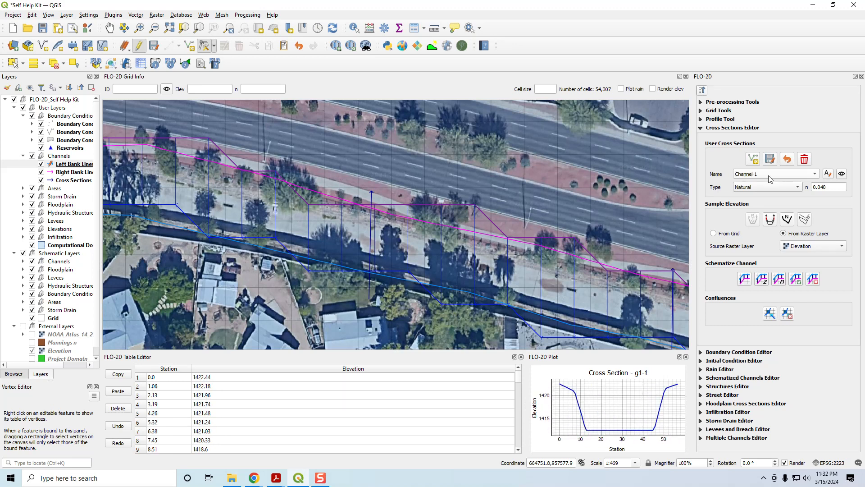
{"action": "left_click", "coordinate": [741, 174]}
{"action": "left_click", "coordinate": [748, 182]}
{"action": "left_click", "coordinate": [746, 173]}
{"action": "left_click", "coordinate": [744, 167]}
- Re-schematize the channel with interpolated cross section elevations and run the channel check again
{"action": "left_click", "coordinate": [744, 281]}
{"action": "key", "text": "Return"}
{"action": "left_click", "coordinate": [762, 279]}
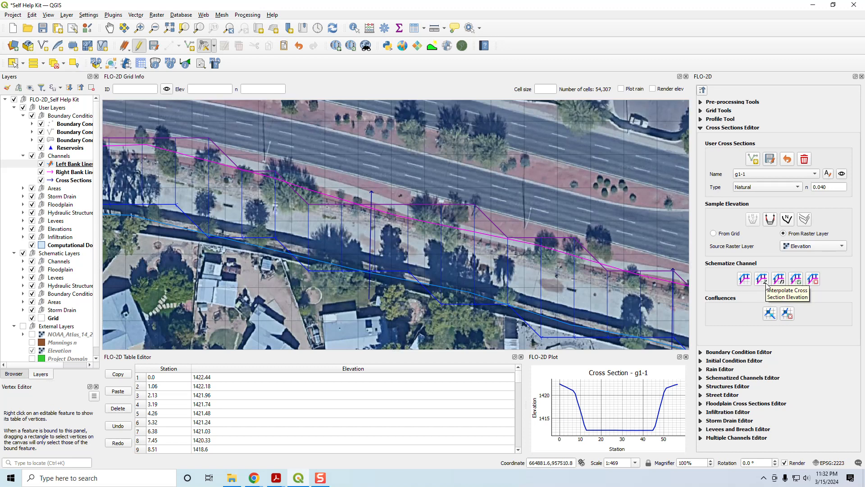
{"action": "left_click", "coordinate": [796, 282]}
{"action": "key", "text": "Return"}
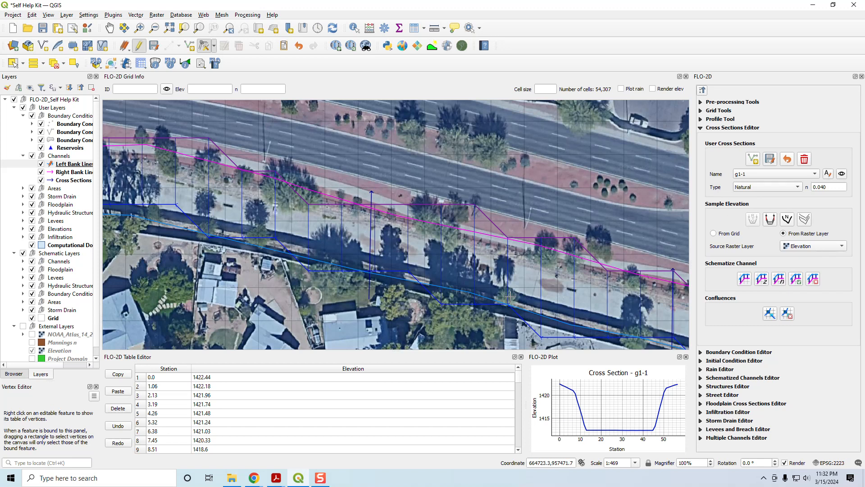
- Finish editing the Left Bank Lines layer and turn off its edit mode
{"action": "left_click", "coordinate": [68, 165]}
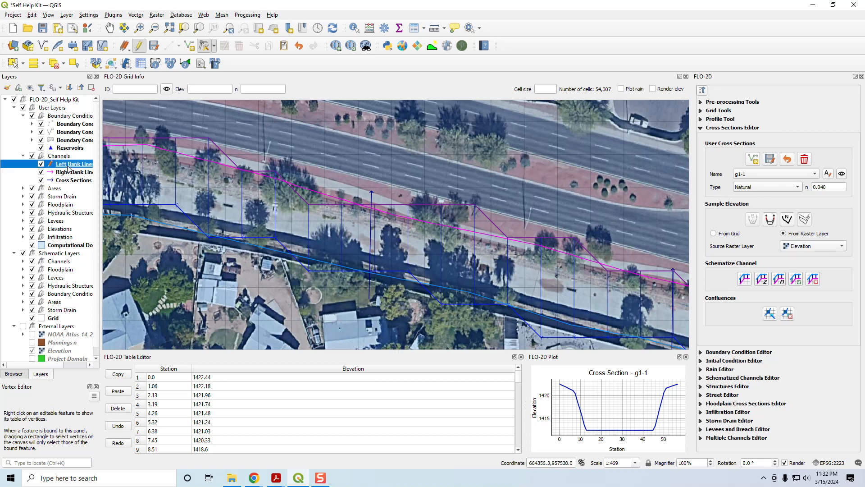
{"action": "left_click", "coordinate": [139, 45]}
{"action": "scroll", "coordinate": [349, 268], "scroll_direction": "down", "scroll_amount": 1}
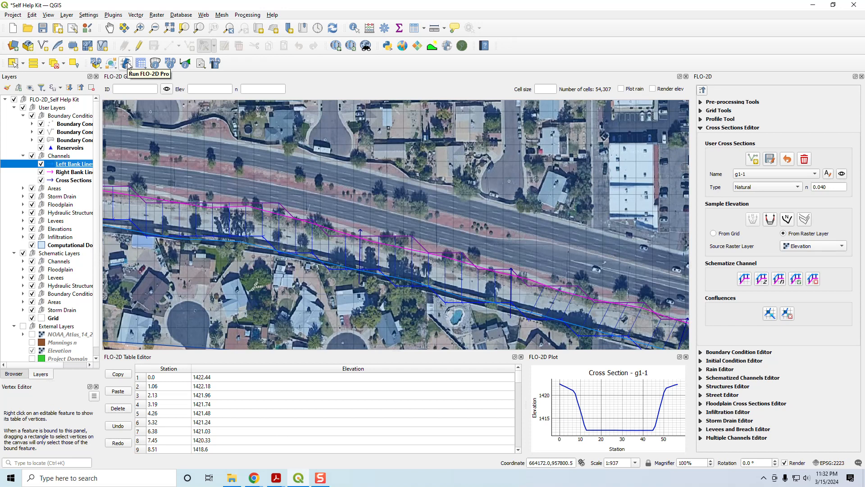
- Export the model's DAT files with all available components to the FLO-2D Channel Test folder
{"action": "left_click", "coordinate": [111, 64]}
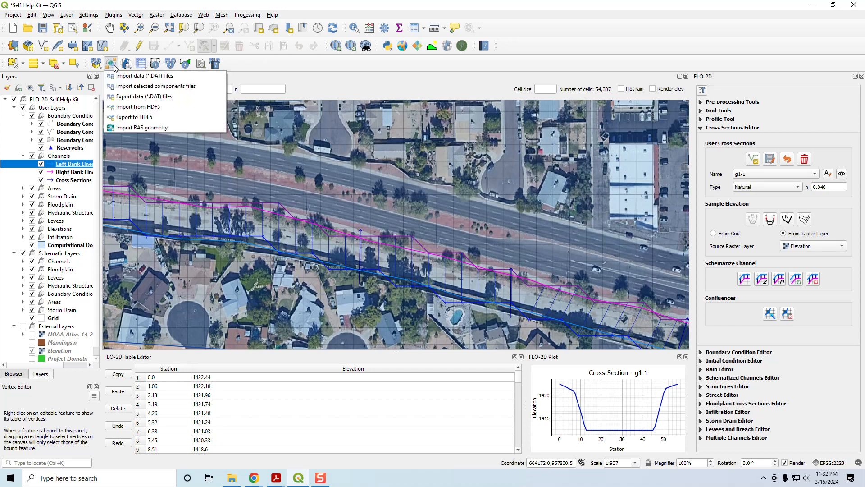
{"action": "left_click", "coordinate": [125, 98]}
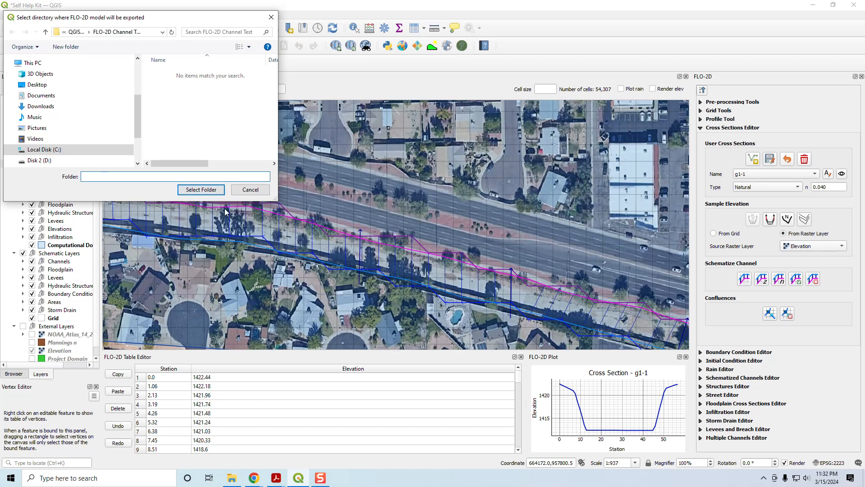
{"action": "left_click", "coordinate": [198, 189]}
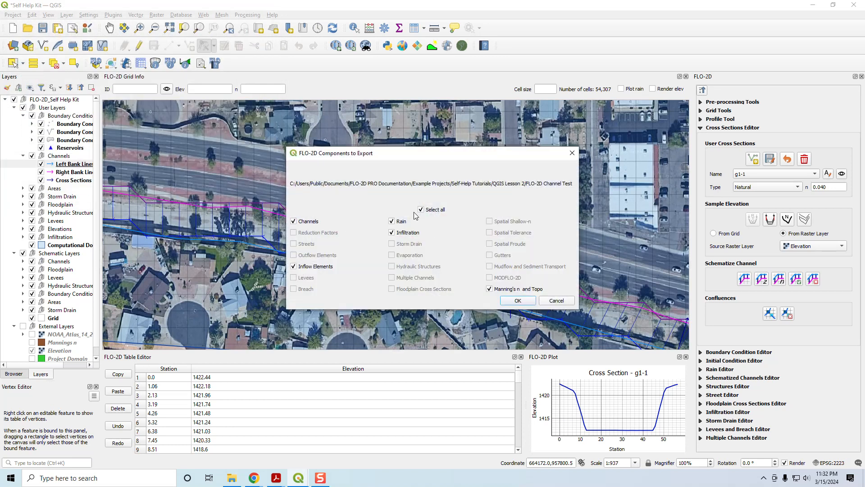
{"action": "left_click", "coordinate": [516, 301]}
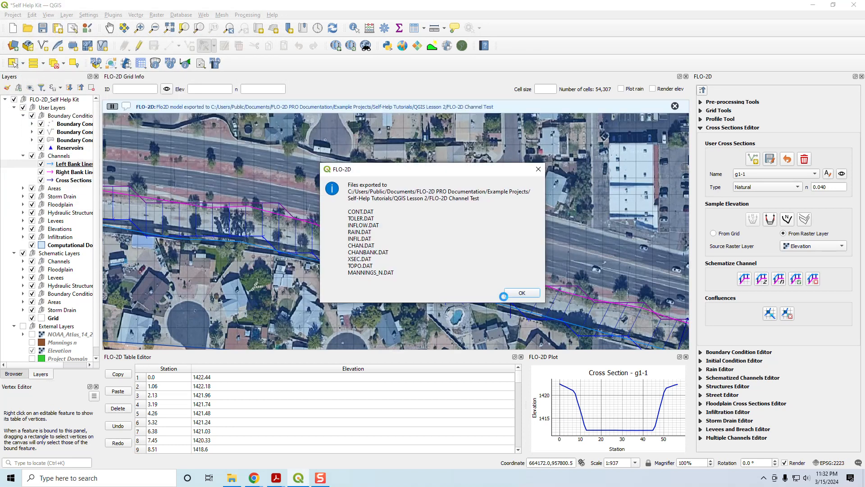
{"action": "left_click", "coordinate": [517, 297]}
- Switch to File Explorer and check the exported files in the FLO-2D Channel Test folder under QGIS Lesson 2
{"action": "left_click", "coordinate": [232, 478]}
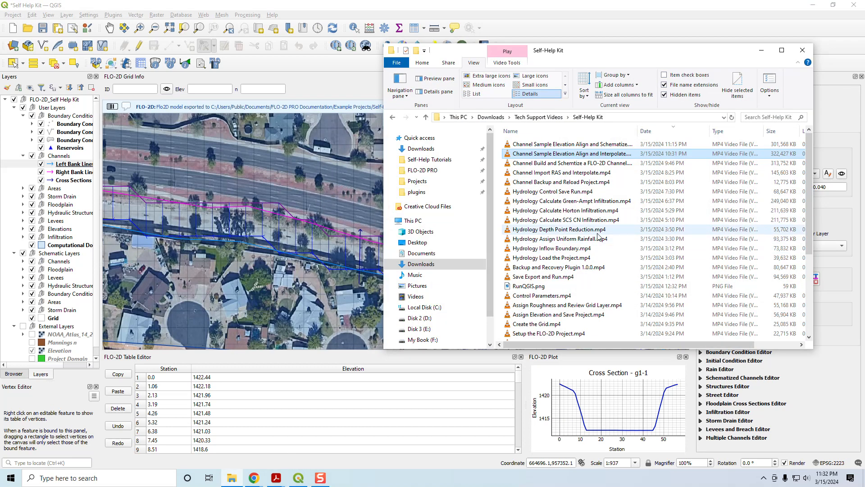
{"action": "left_click", "coordinate": [427, 162]}
{"action": "double_click", "coordinate": [536, 163]}
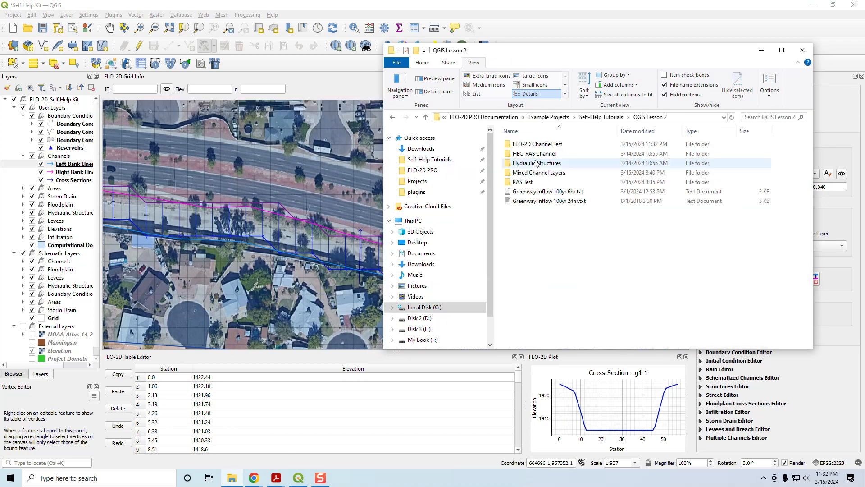
{"action": "double_click", "coordinate": [537, 144]}
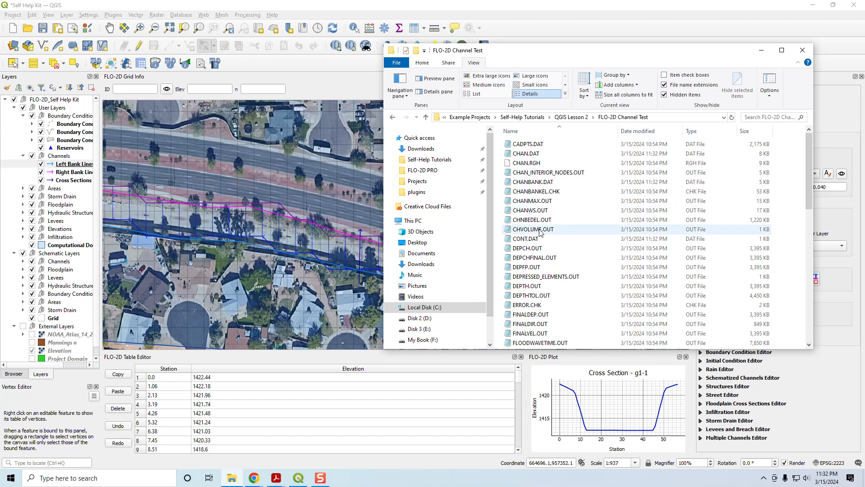
{"action": "left_click", "coordinate": [762, 50]}
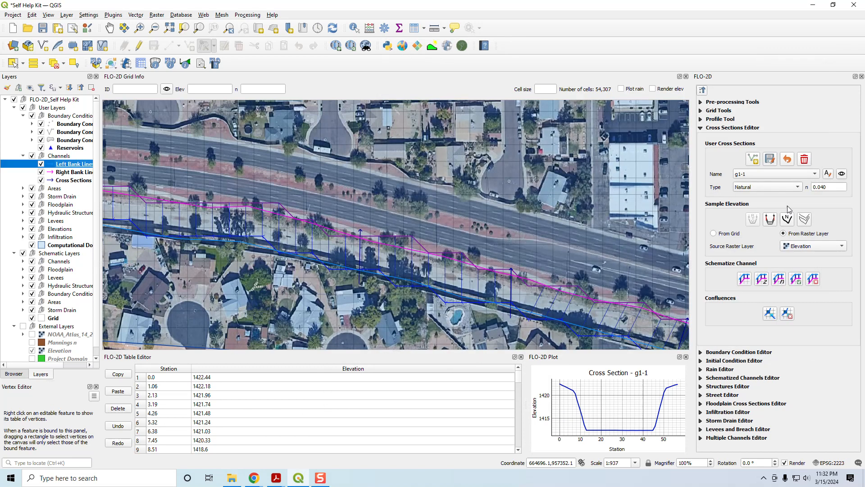
- Run FLO-2D Pro on the exported FLO-2D Channel Test project and close the simulation windows
{"action": "left_click", "coordinate": [126, 63]}
{"action": "left_click", "coordinate": [135, 98]}
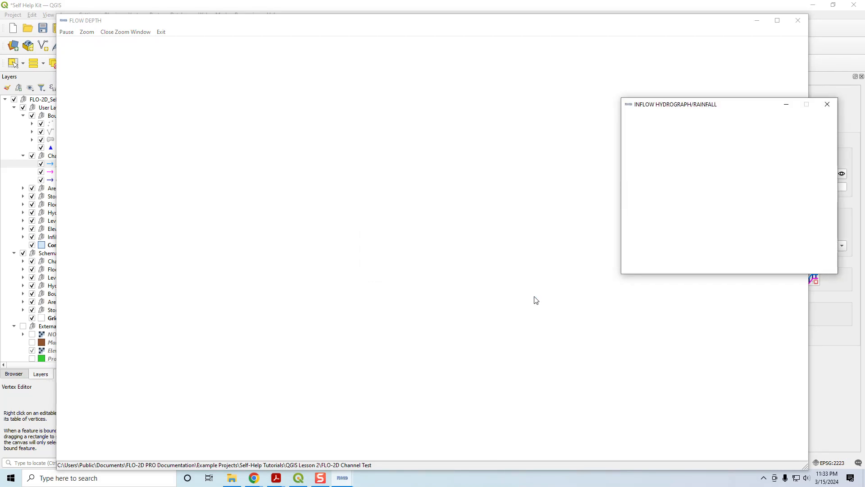
{"action": "left_click", "coordinate": [828, 106]}
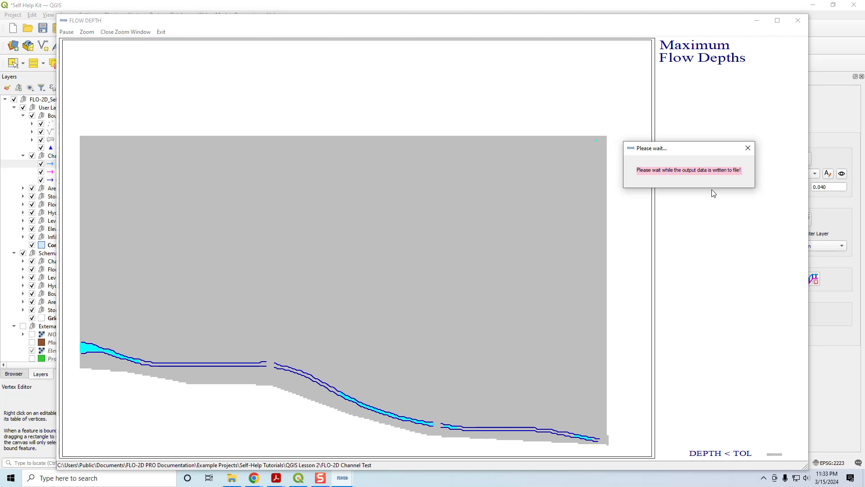
{"action": "left_click", "coordinate": [569, 285]}
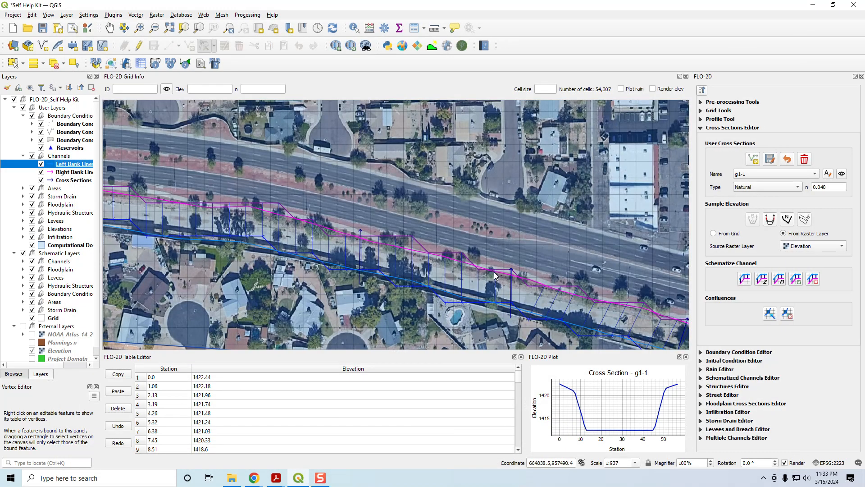
{"action": "scroll", "coordinate": [519, 288], "scroll_direction": "down", "scroll_amount": 2}
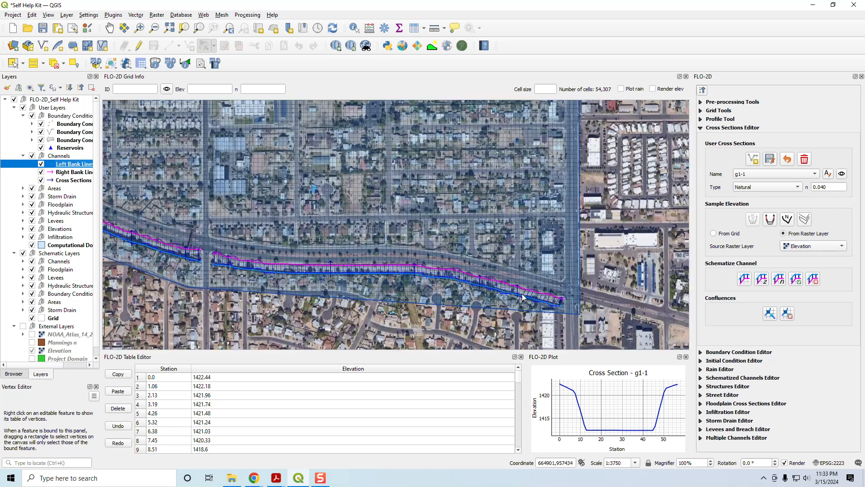